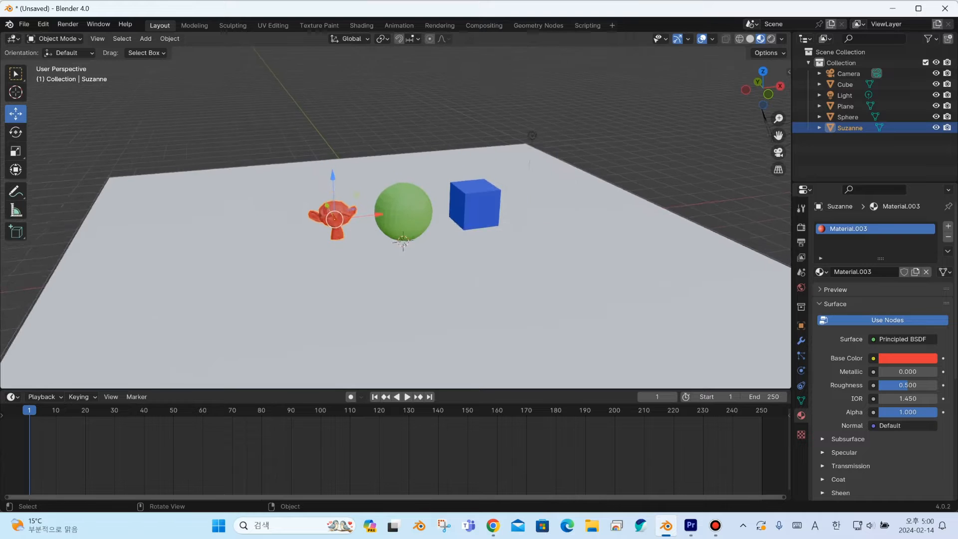
- Pick a different HDRI environment for the Material Preview lighting and toggle Scene Lights in the viewport shading options
left_click(781, 38)
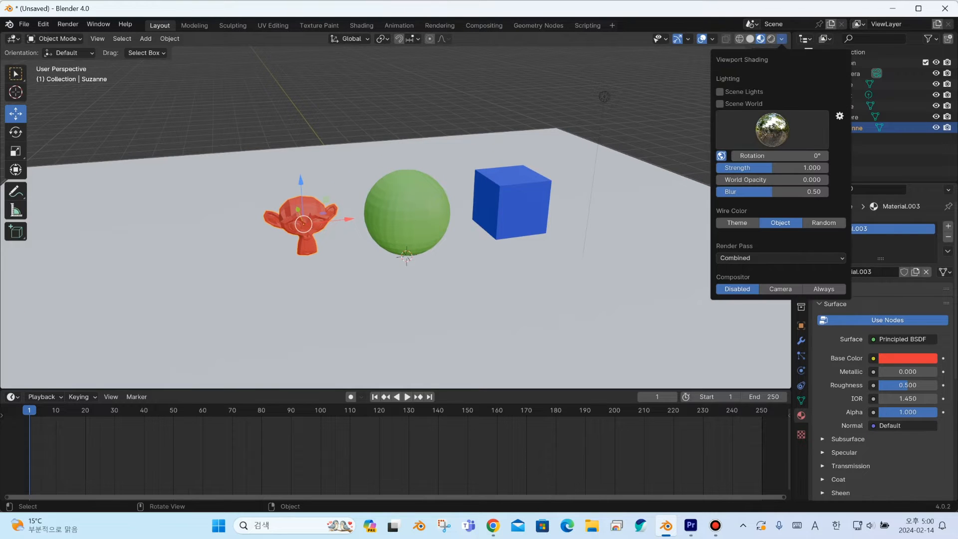
left_click(772, 129)
left_click(679, 167)
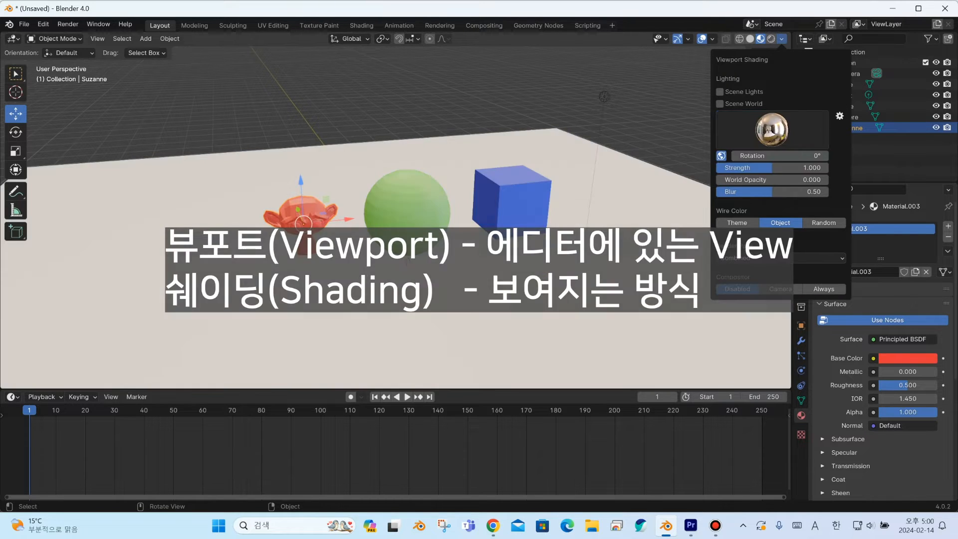
left_click(719, 92)
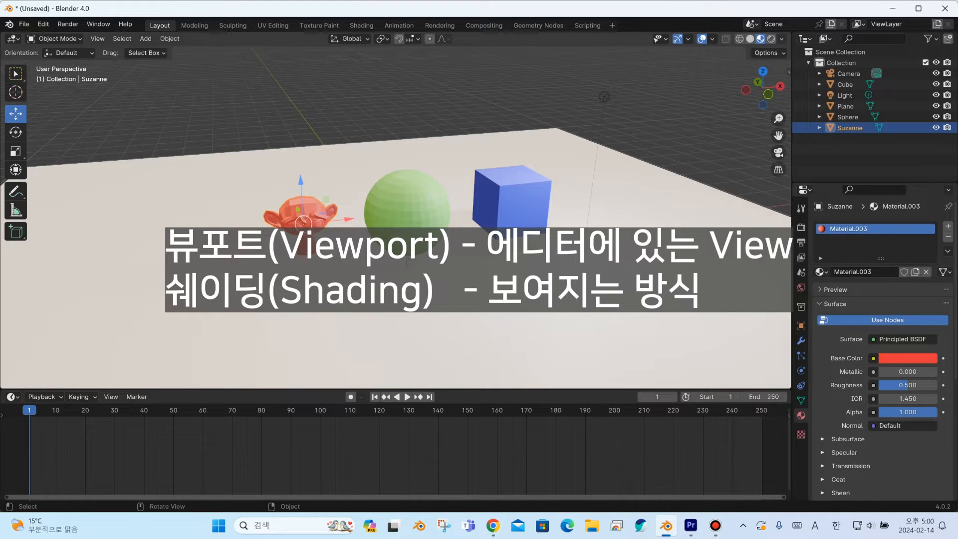
left_click(781, 38)
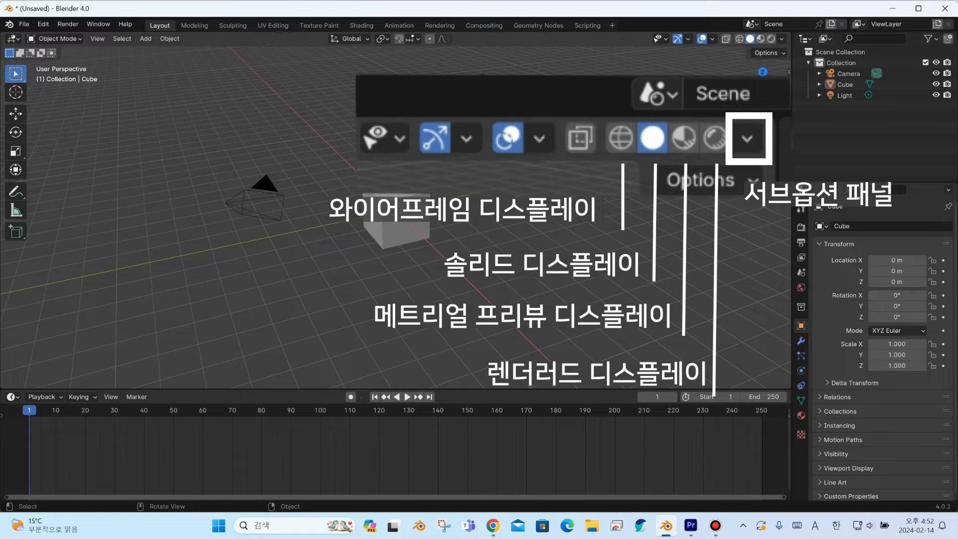
- Switch the viewport to wireframe display to show the default cube as edges only
middle_click_drag(379, 280, 439, 278)
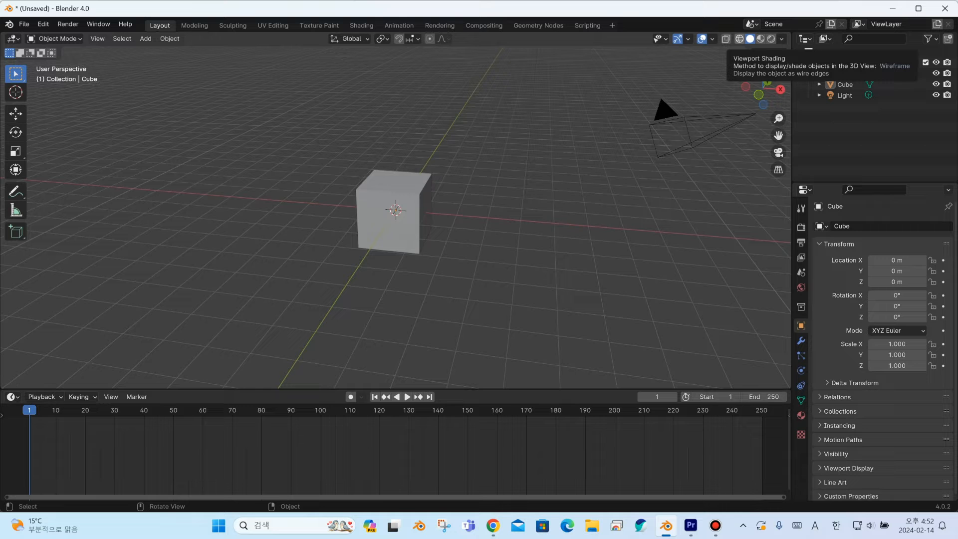
left_click(739, 39)
scroll(449, 224, "up", 2)
mouse_move(449, 224)
middle_mouse_down()
mouse_move(460, 222)
mouse_move(434, 225)
middle_mouse_up()
scroll(453, 224, "up", 2)
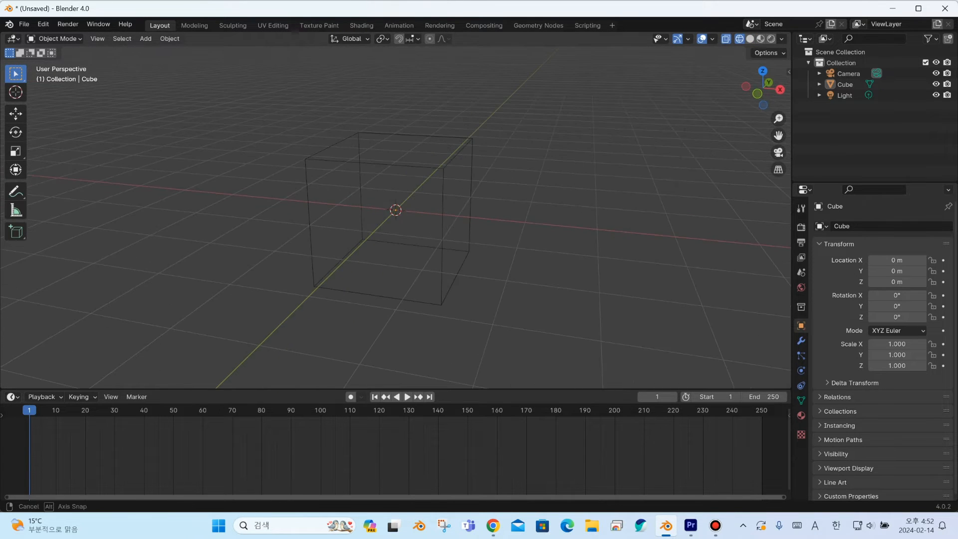
left_click(459, 270)
scroll(459, 269, "down", 3)
middle_click_drag(478, 284, 486, 285)
left_click(489, 291)
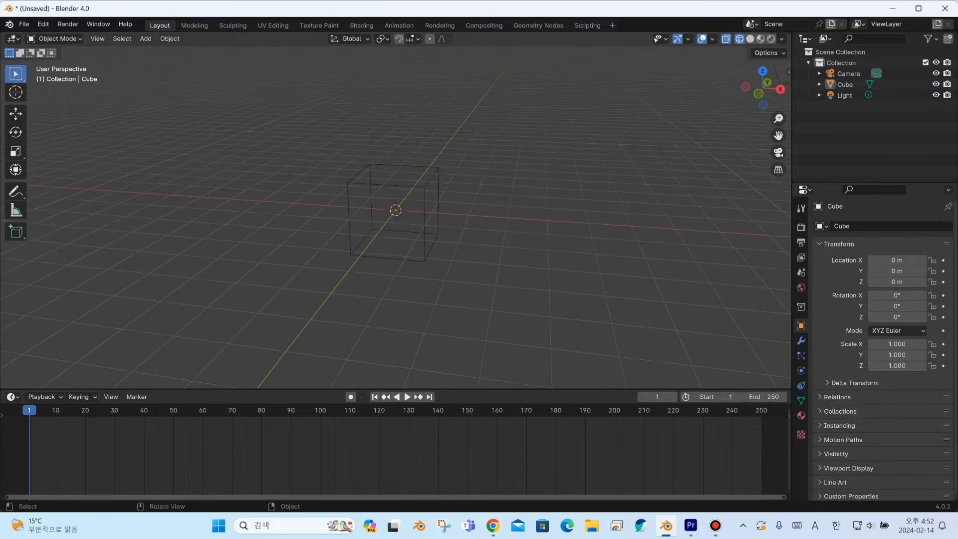
- Add a UV sphere and a monkey mesh at the centre of the cube
key("shift+a")
mouse_move(449, 291)
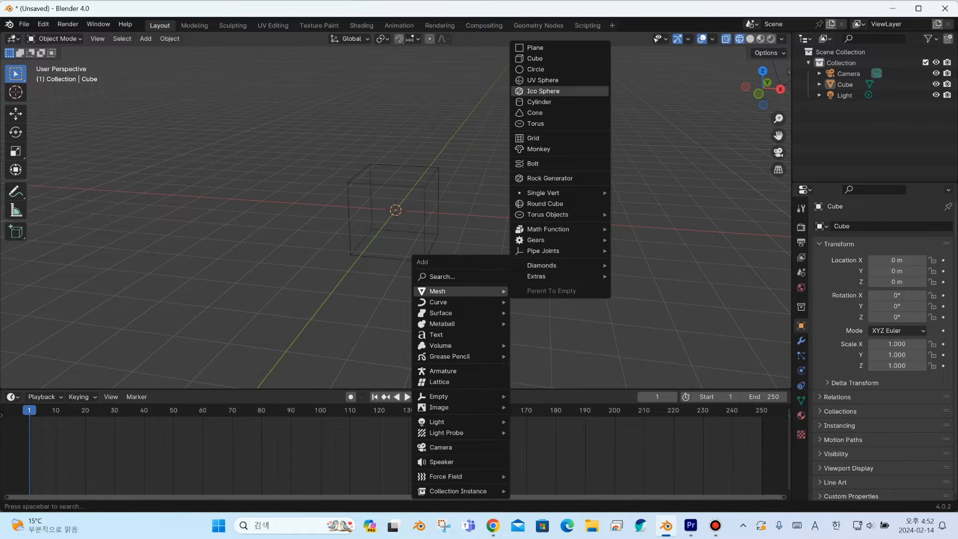
left_click(539, 80)
left_click(409, 215)
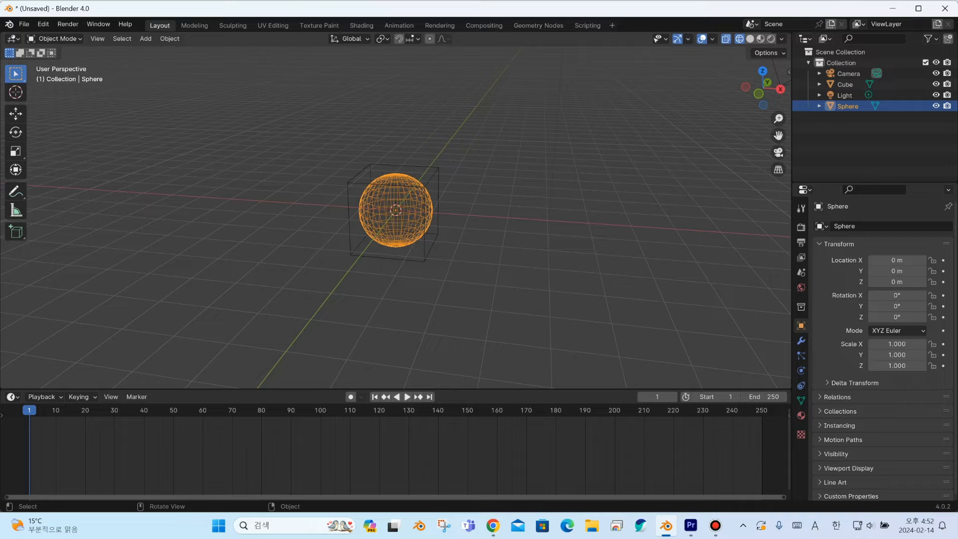
key("shift+a")
mouse_move(459, 256)
left_click(549, 360)
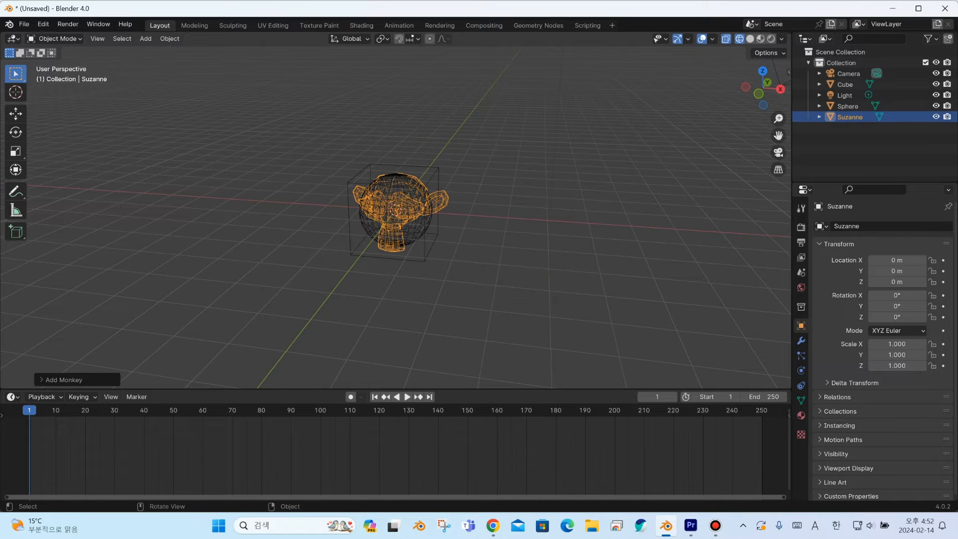
- Delete the cube and scale the monkey down to about 0.544 so it fits inside the sphere
left_click(437, 235)
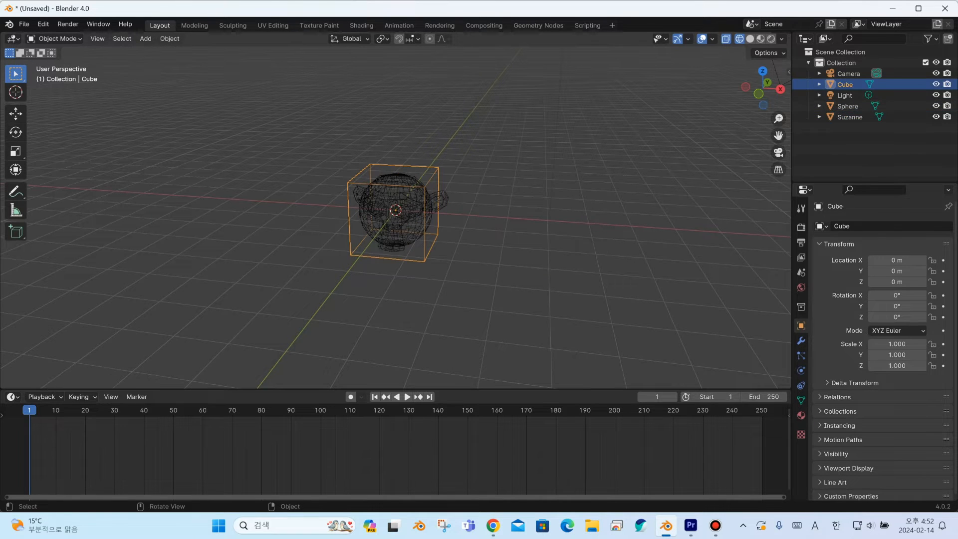
key("Delete")
left_click(440, 202)
key("s")
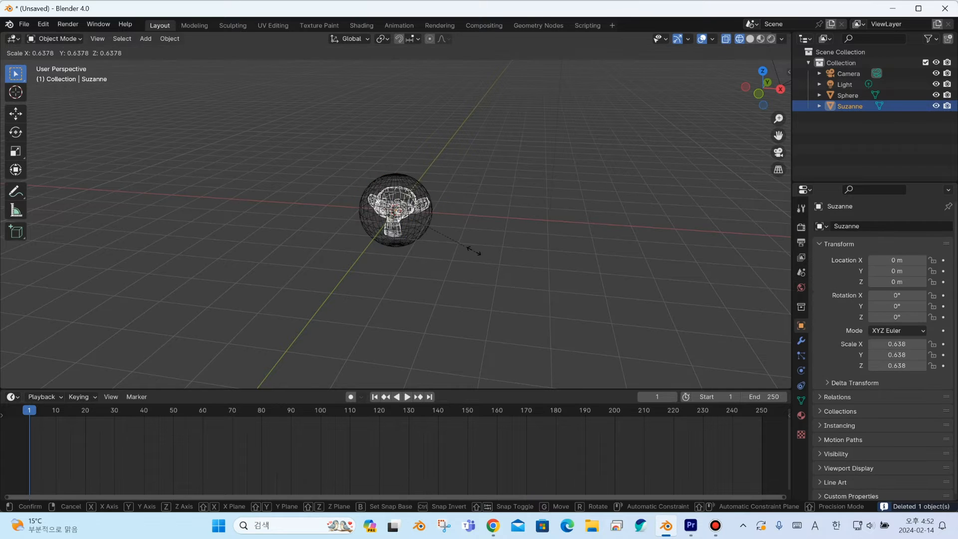
left_click(477, 249)
- Switch the viewport to solid display and view the sphere enclosing the monkey
left_click(750, 39)
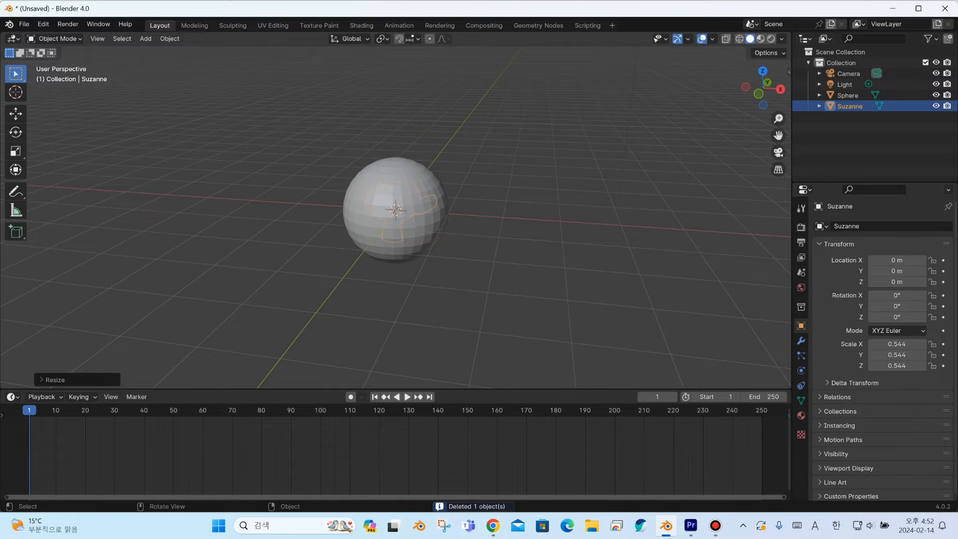
left_click(618, 149)
left_click(405, 220)
left_click(405, 219)
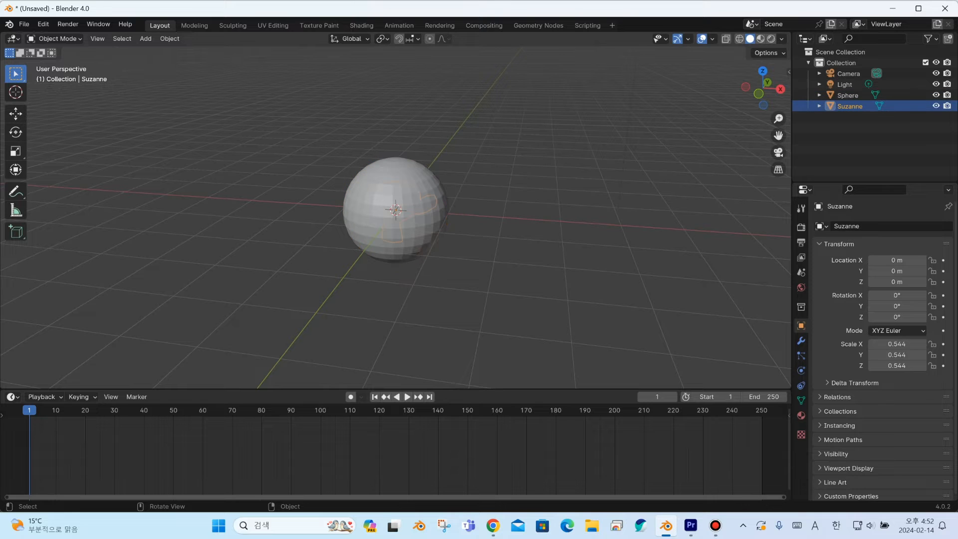
scroll(396, 209, "up", 4)
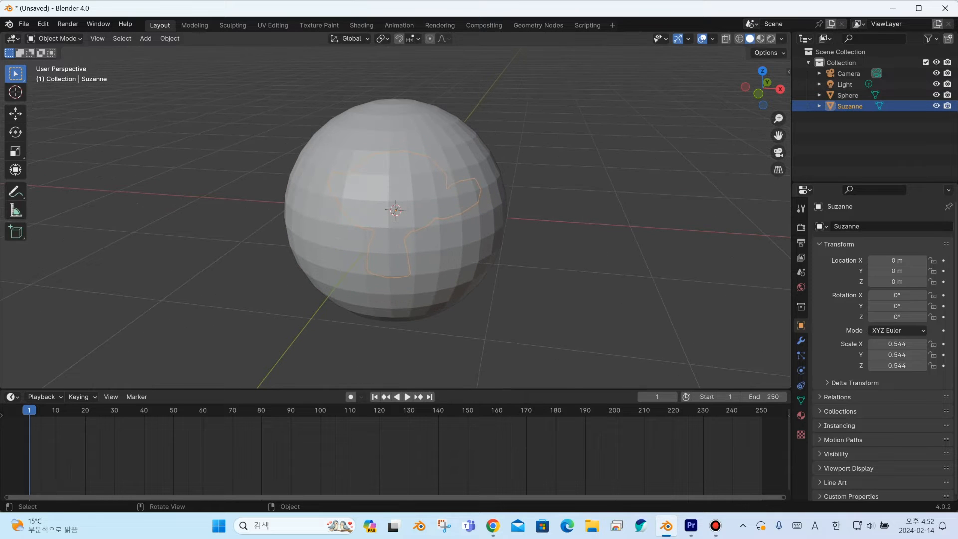
- Return the viewport to wireframe display and deselect all objects
left_click(739, 39)
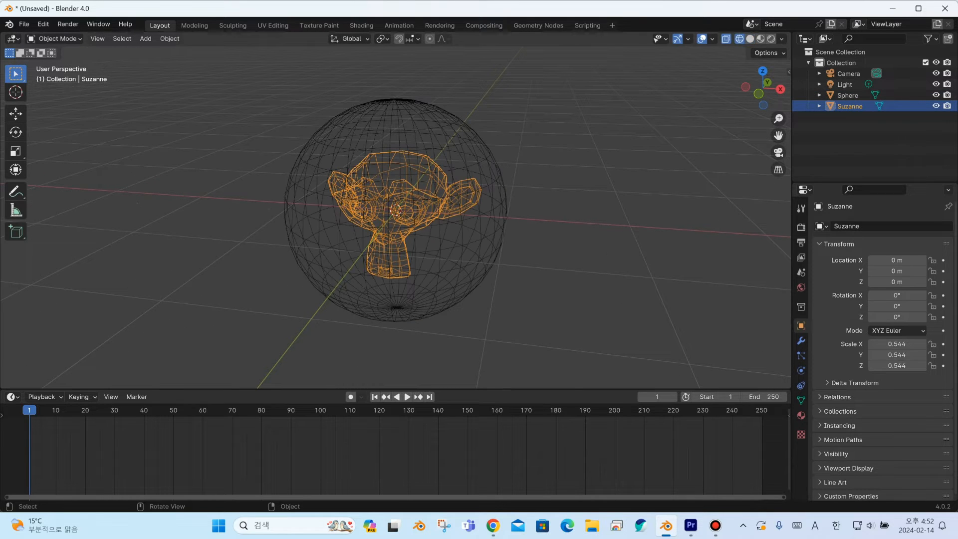
key("alt+a")
middle_click_drag(395, 216, 395, 211)
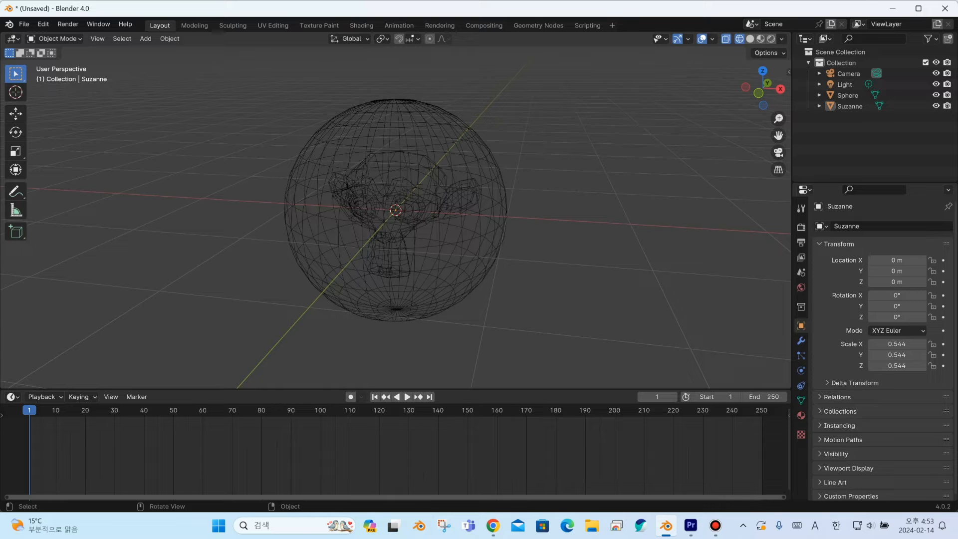
- Select the monkey and the sphere together to view their wireframe highlighting, and clear the selection
left_click(781, 38)
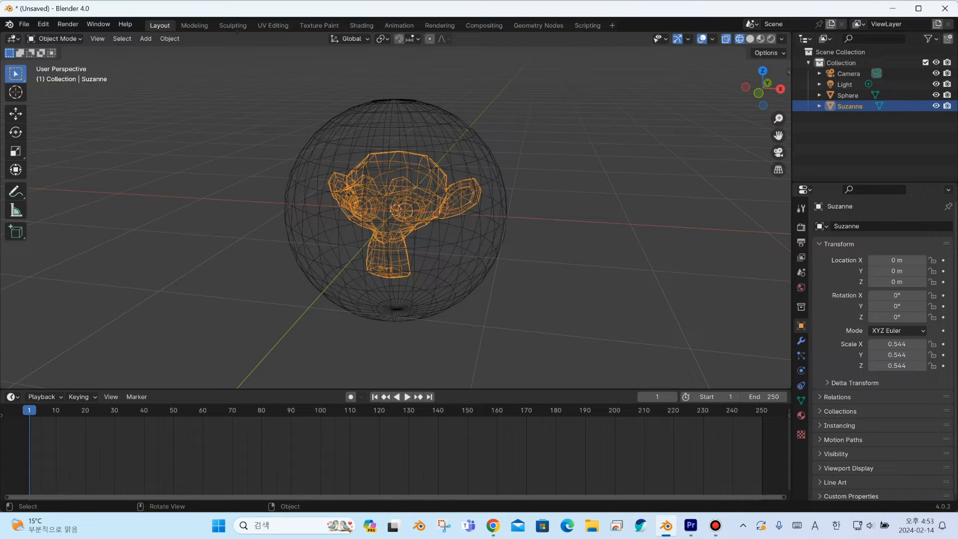
left_click(491, 265, "shift")
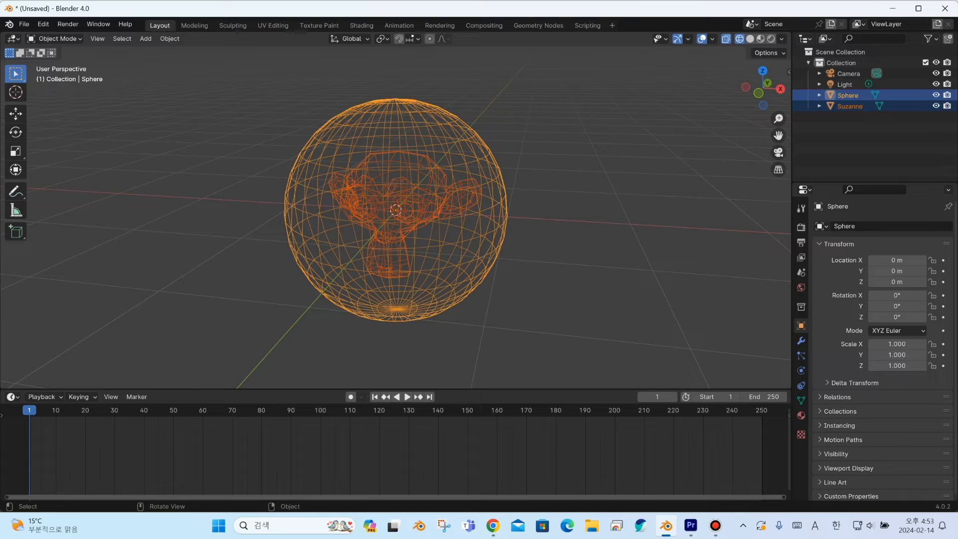
key("alt+a")
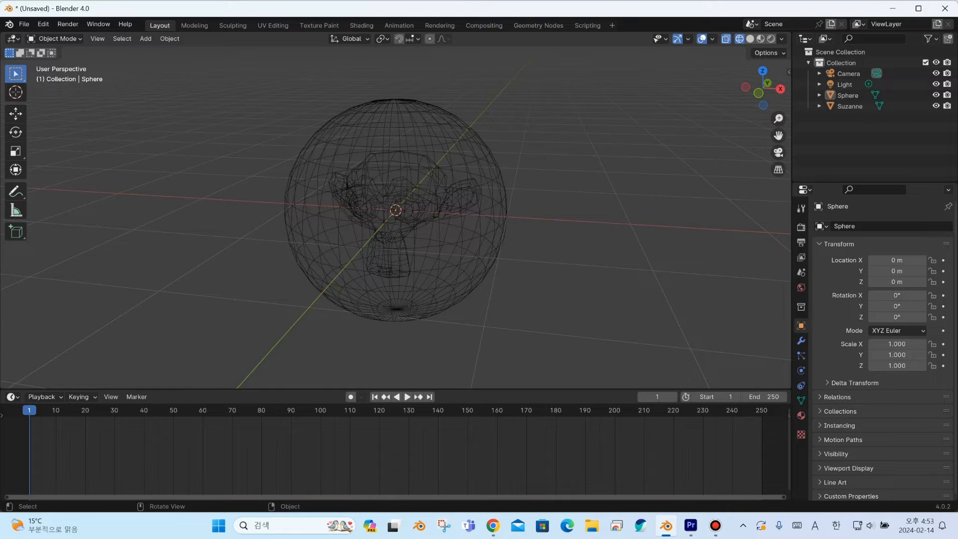
- Select the sphere and set the viewport's wire color to Object
left_click(491, 265)
left_click(781, 39)
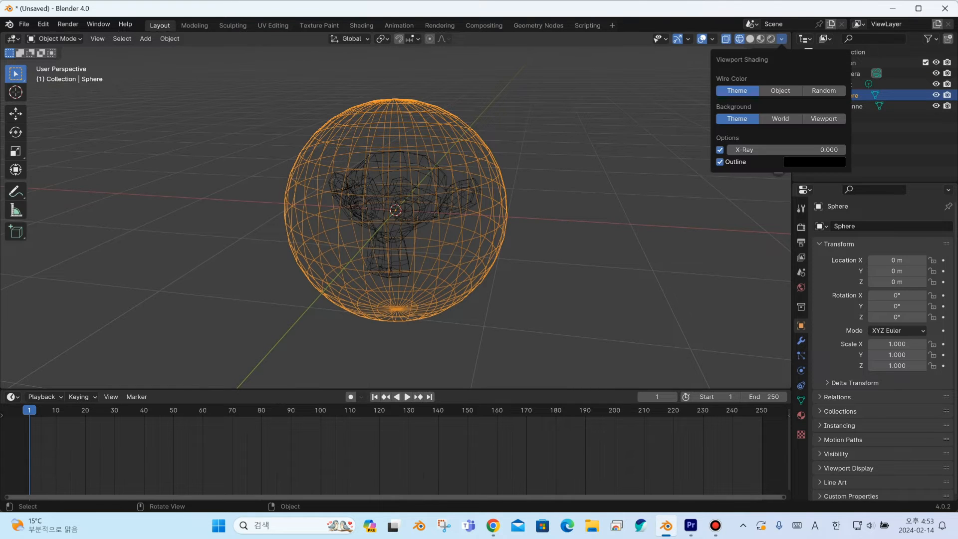
left_click(779, 90)
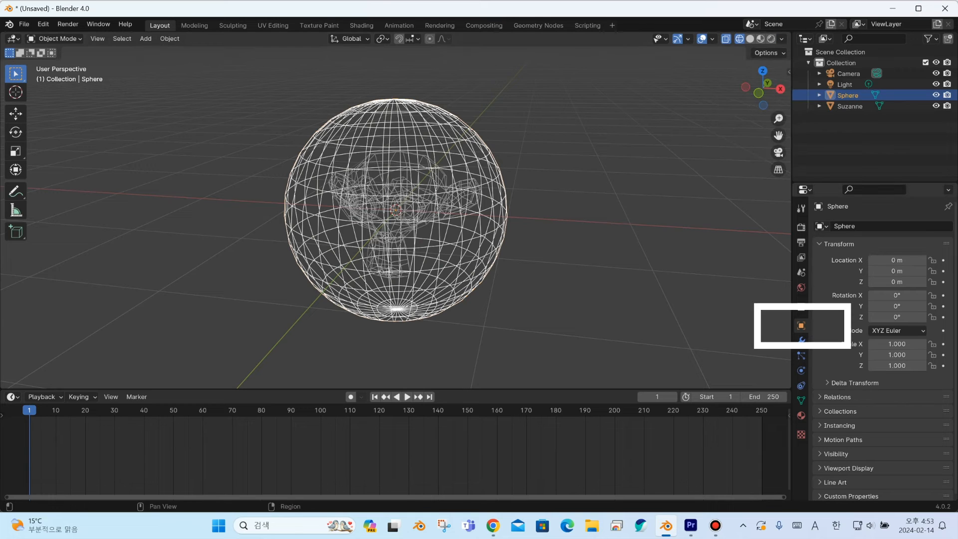
- Set the sphere's object color to blue in its Viewport Display settings
scroll(882, 349, "down", 2)
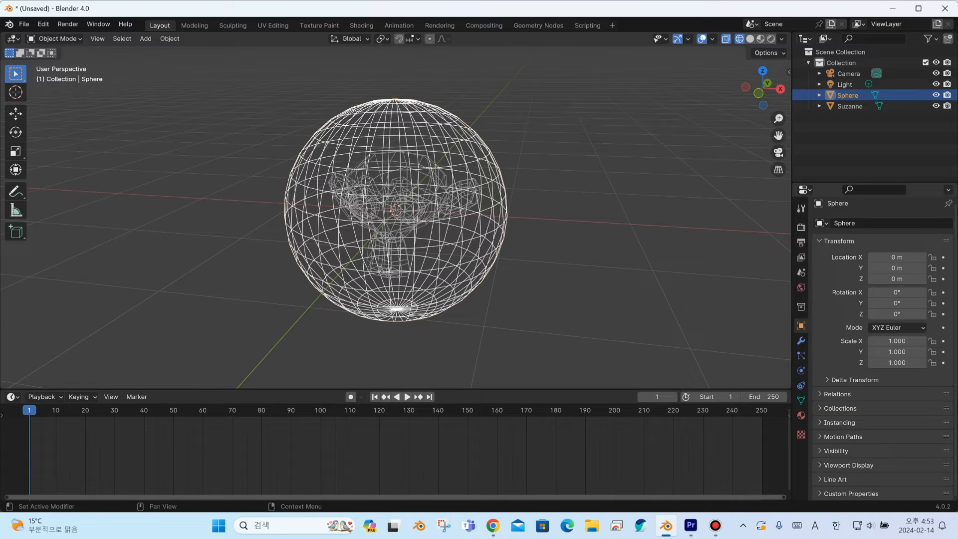
left_click(848, 465)
scroll(878, 449, "down", 5)
left_click(902, 434)
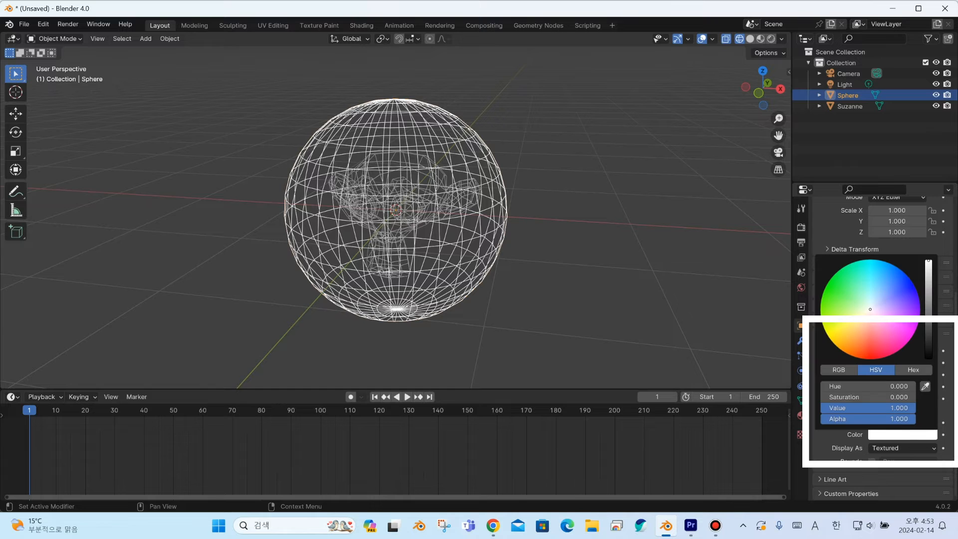
left_click(828, 282)
left_click(624, 279)
- Set the monkey's object color to red in its Viewport Display settings and clear the selection
left_click(429, 209)
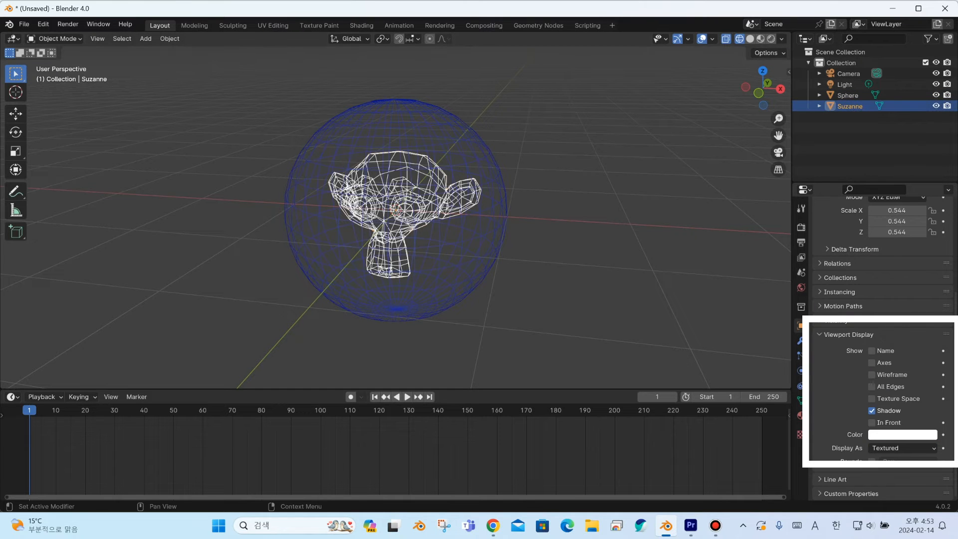
left_click(902, 435)
left_click(869, 356)
left_click(624, 279)
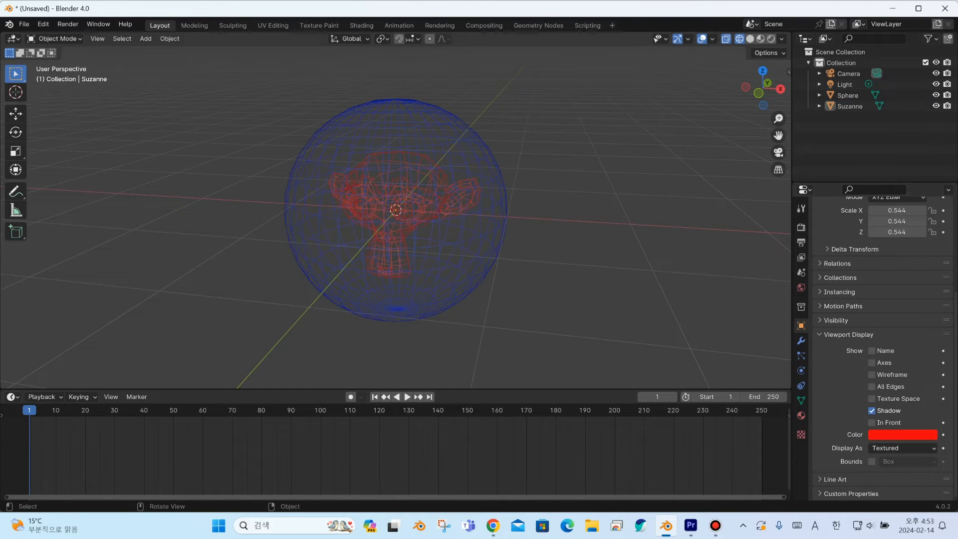
- Switch to solid display and move the monkey out of the sphere along the negative X axis, leaving a gap between them
middle_click_drag(623, 280, 643, 279)
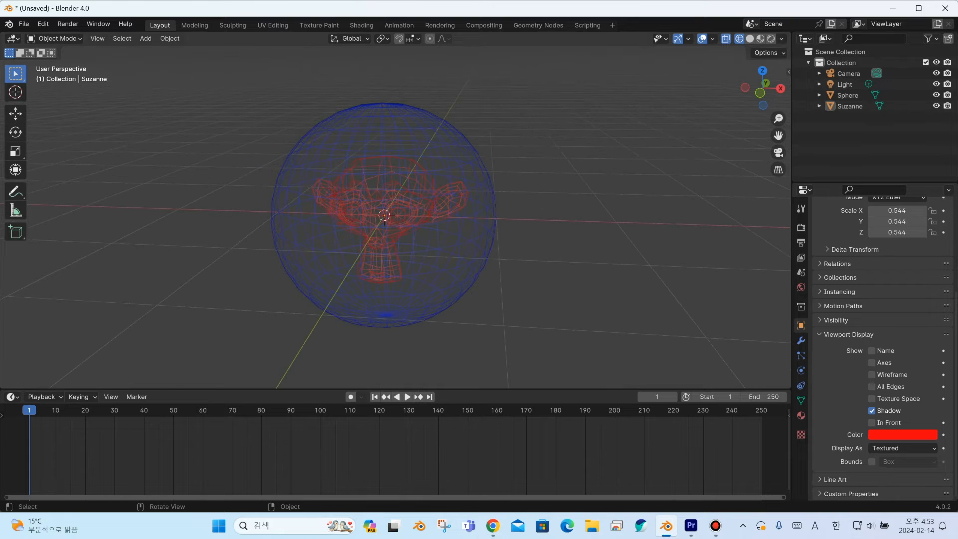
key("shift+z")
left_click(383, 215)
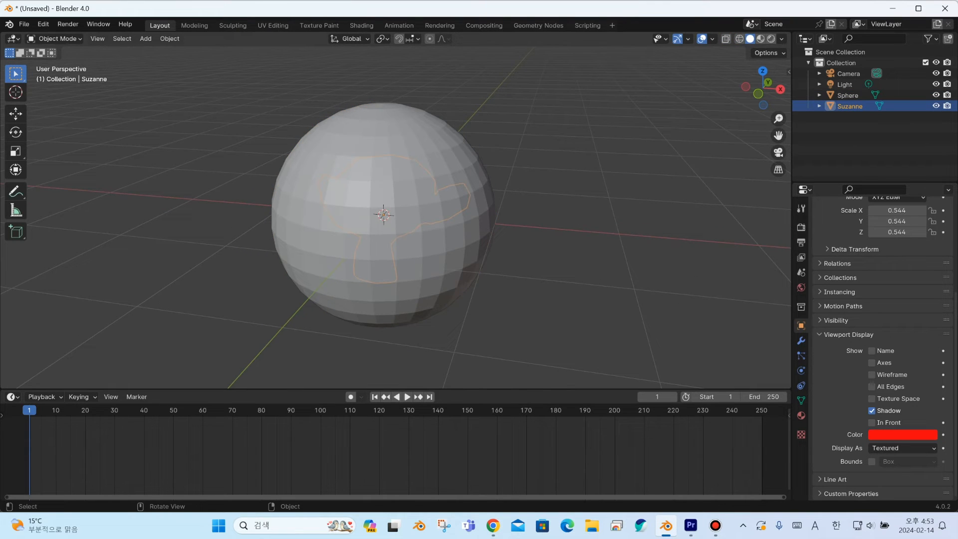
scroll(384, 215, "down", 2)
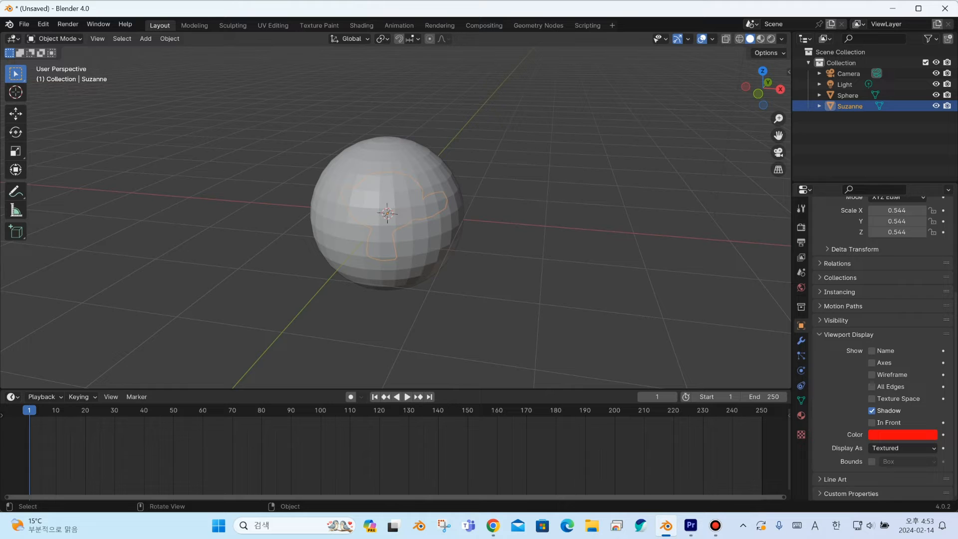
left_click(16, 114)
left_click_drag(432, 217, 302, 206)
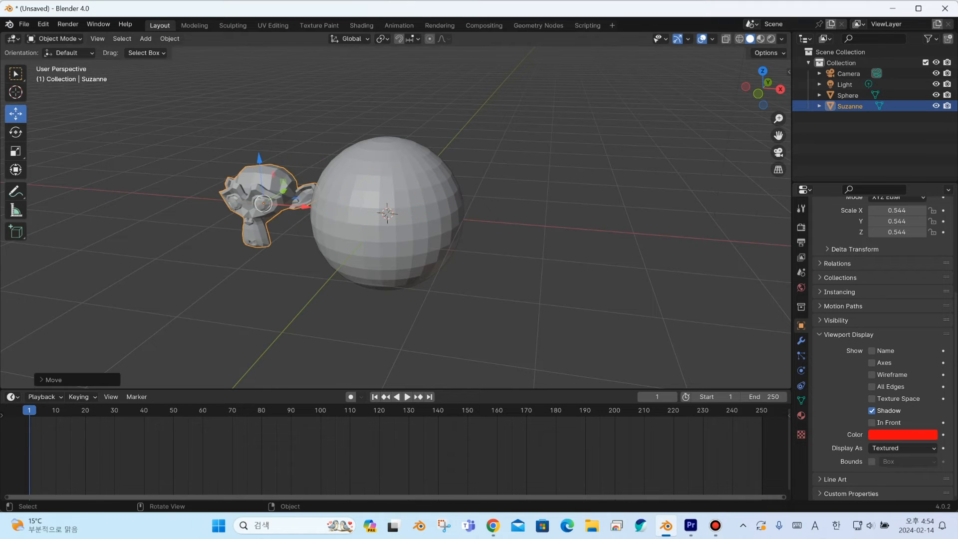
middle_click_drag(302, 215, 433, 213)
scroll(419, 214, "up", 1)
left_click_drag(405, 214, 370, 214)
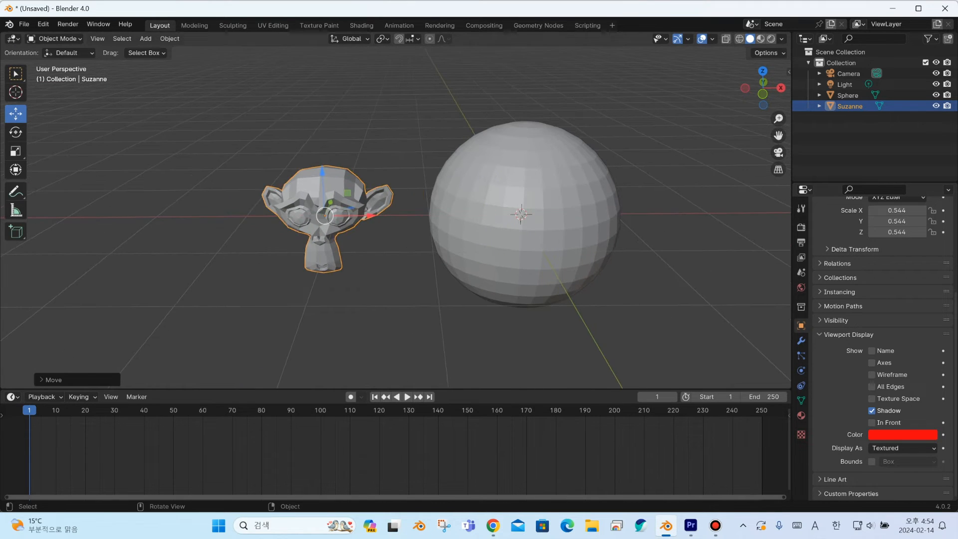
scroll(371, 214, "down", 2)
middle_click_drag(371, 214, 334, 207)
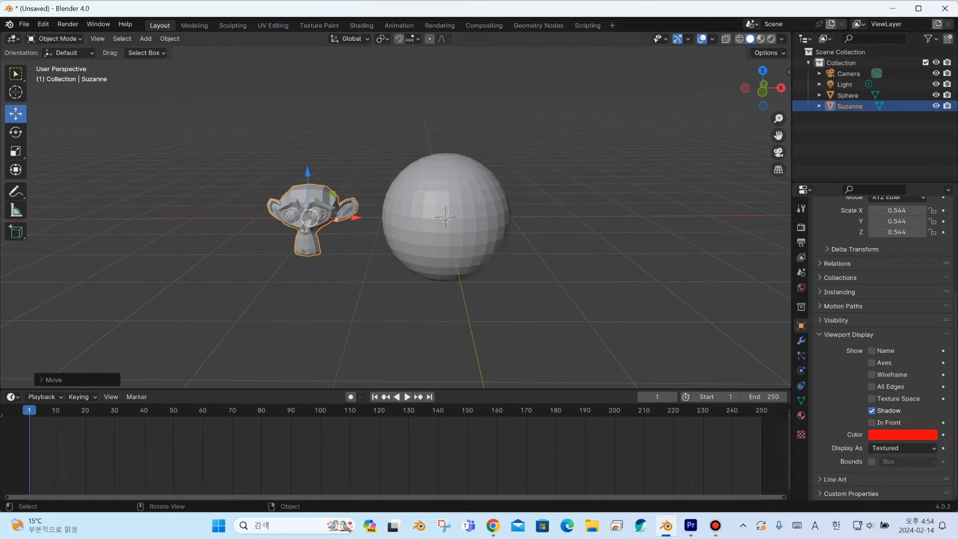
- Scale the sphere down to about 0.894 and open the solid-mode viewport shading options
left_click(446, 217)
key("s")
left_click(538, 261)
left_click(780, 39)
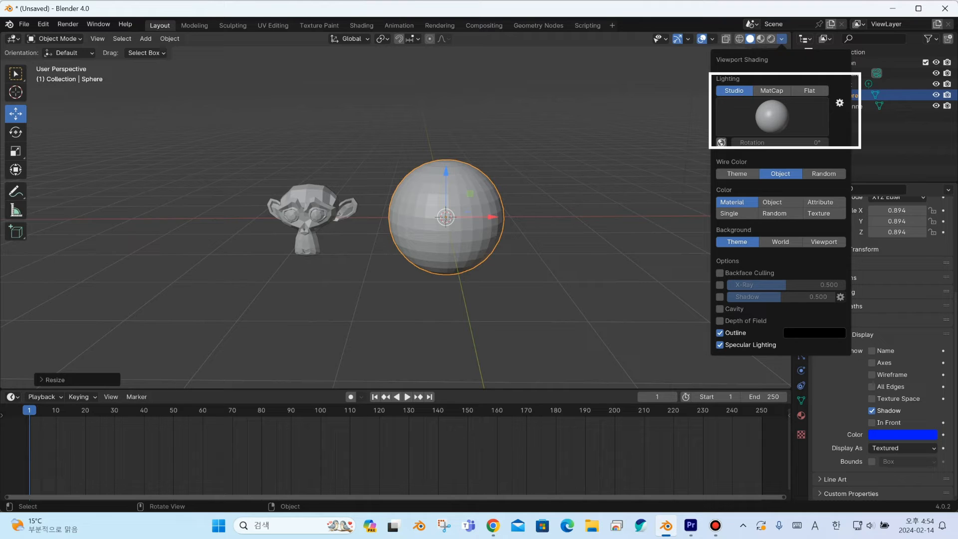
- Add a large floor plane beneath the objects and a cube beside the sphere
key("shift+a")
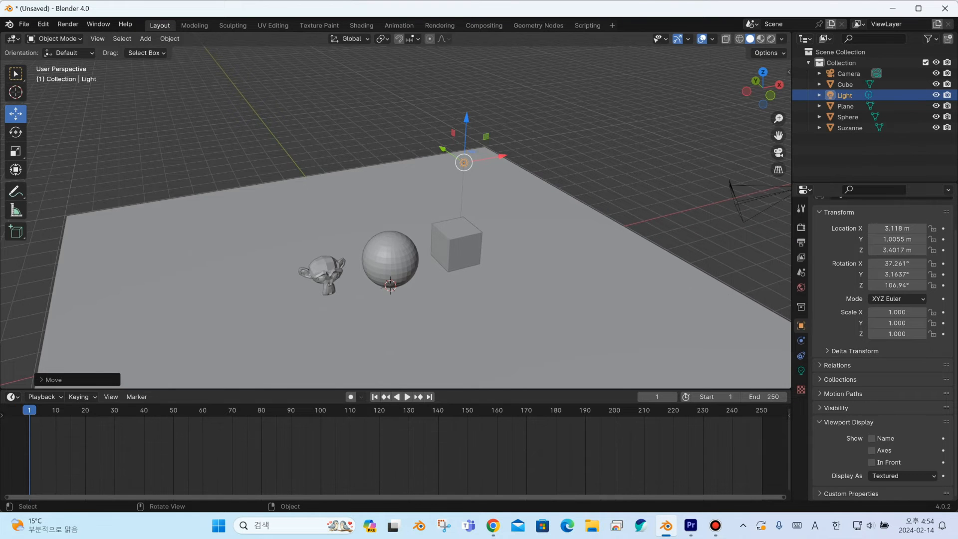
scroll(449, 234, "up", 5)
mouse_move(499, 239)
middle_mouse_down()
mouse_move(429, 209)
mouse_move(155, 223)
middle_mouse_up()
middle_click_drag(449, 250, 344, 194, "shift")
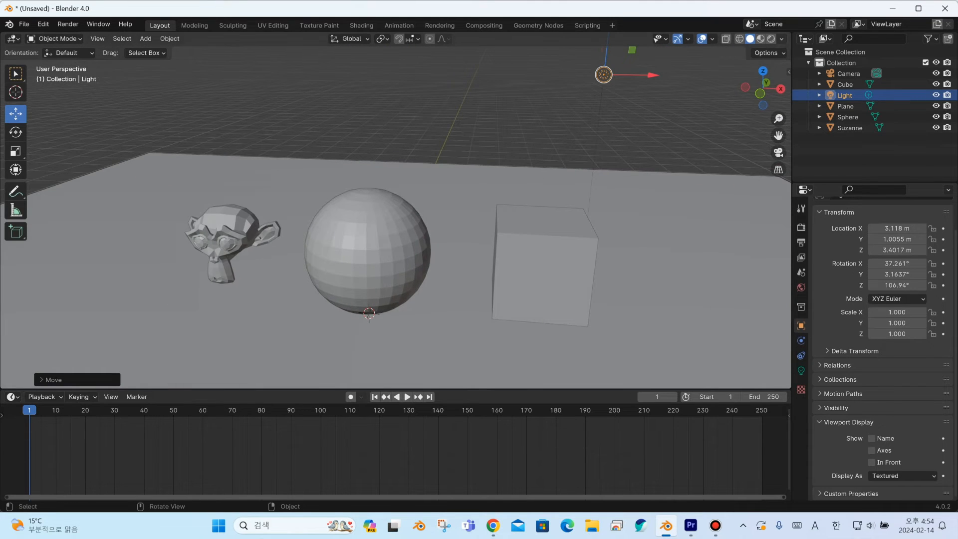
- Enable World Space Lighting for the Studio lighting so it stays fixed instead of following the camera
left_click(782, 38)
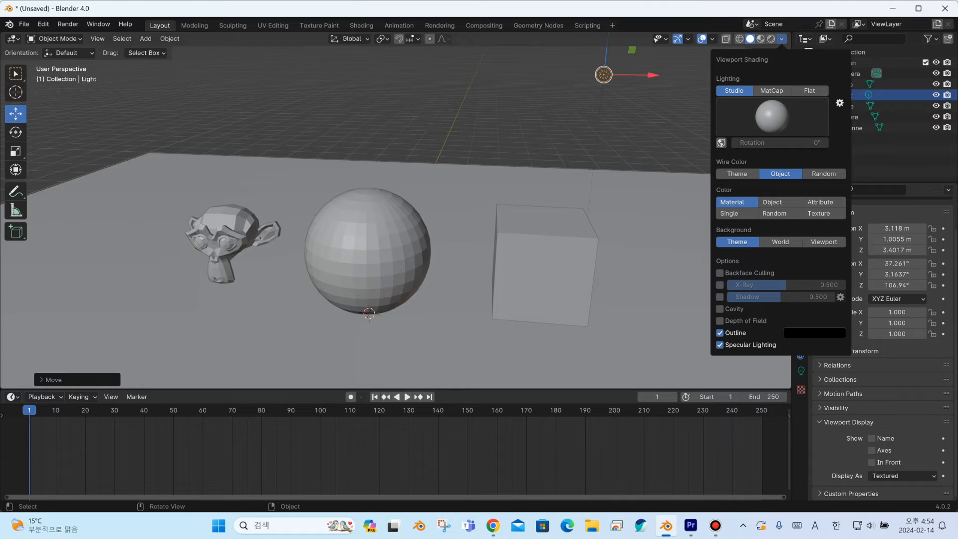
left_click(721, 142)
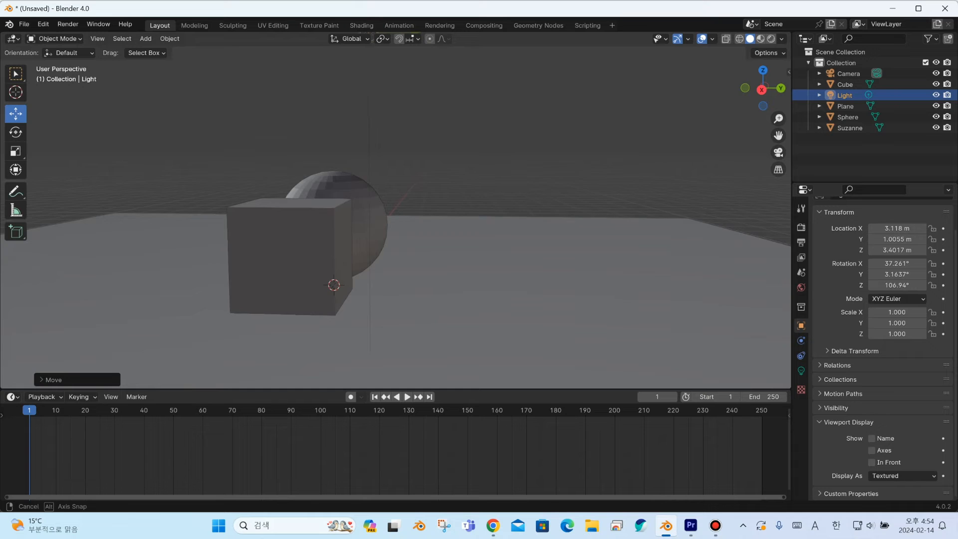
mouse_move(399, 214)
middle_mouse_down()
mouse_move(329, 235)
mouse_move(433, 242)
mouse_move(146, 251)
middle_mouse_up()
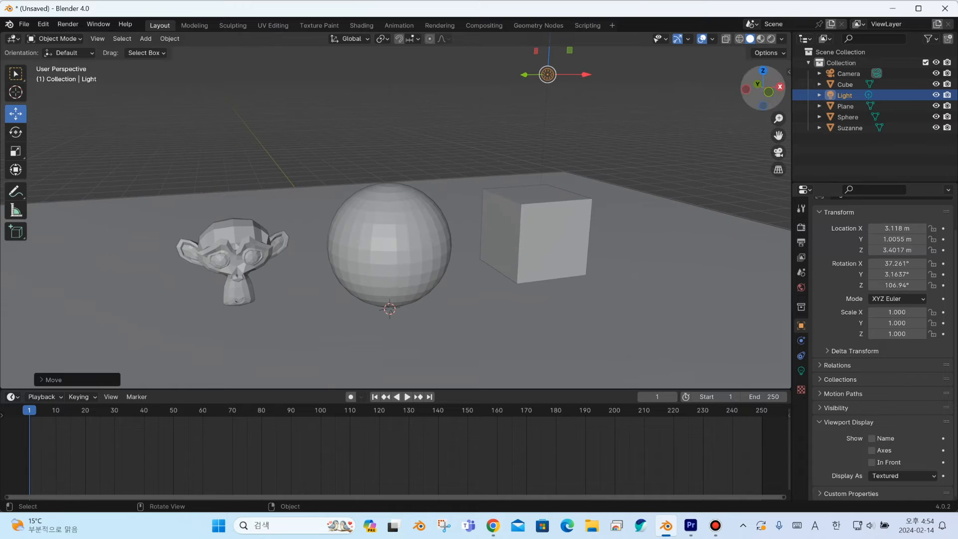
- Try the second studio light preset, and apply the bright white fourth preset to the solid shading
left_click(781, 39)
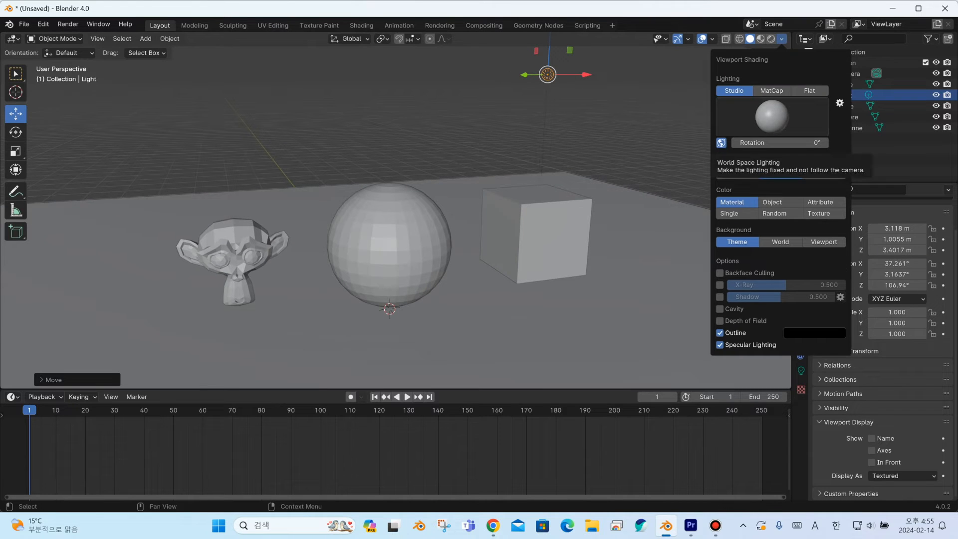
left_click(760, 119)
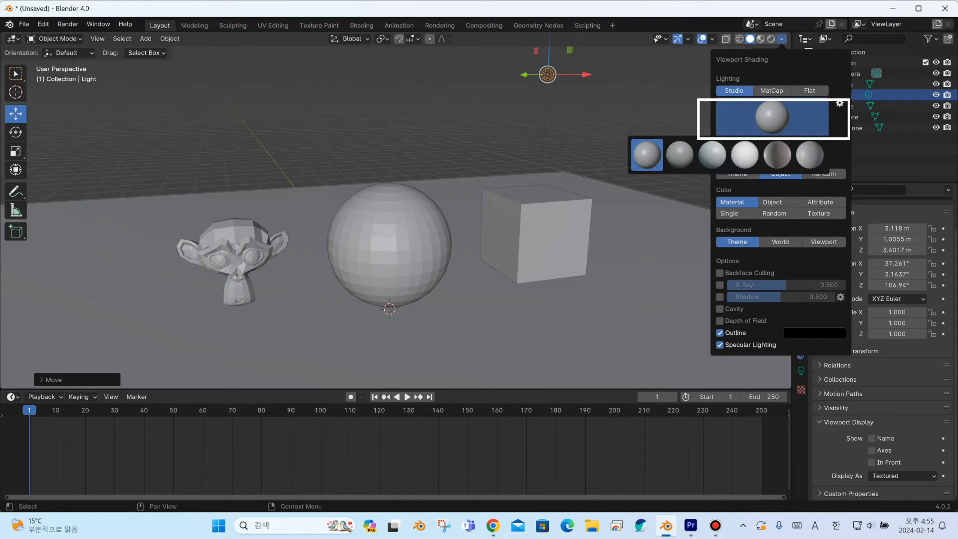
left_click(679, 155)
left_click(758, 119)
left_click(745, 155)
- Switch the solid shading to MatCap lighting and try the rainbow-colored matcap and the dark glossy one
left_click(772, 91)
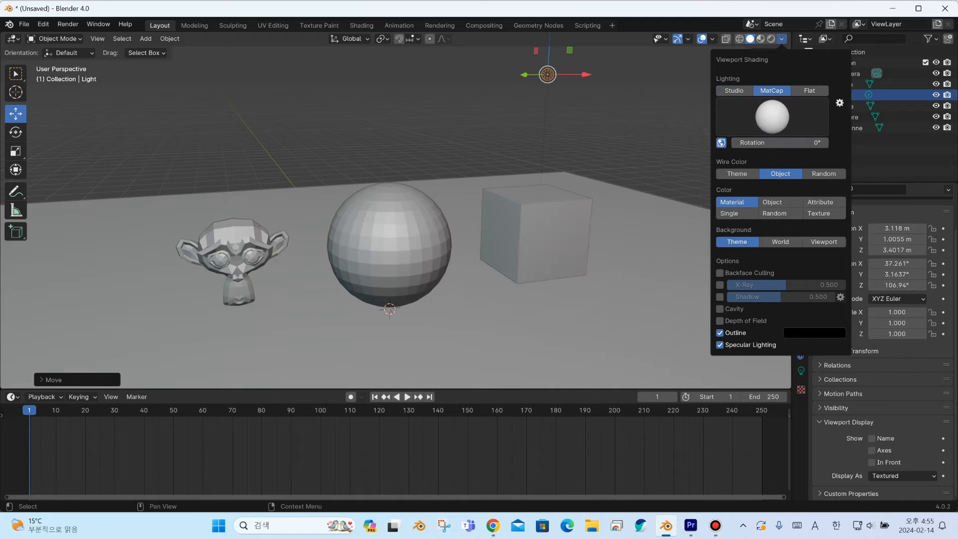
middle_click_drag(589, 214, 566, 192)
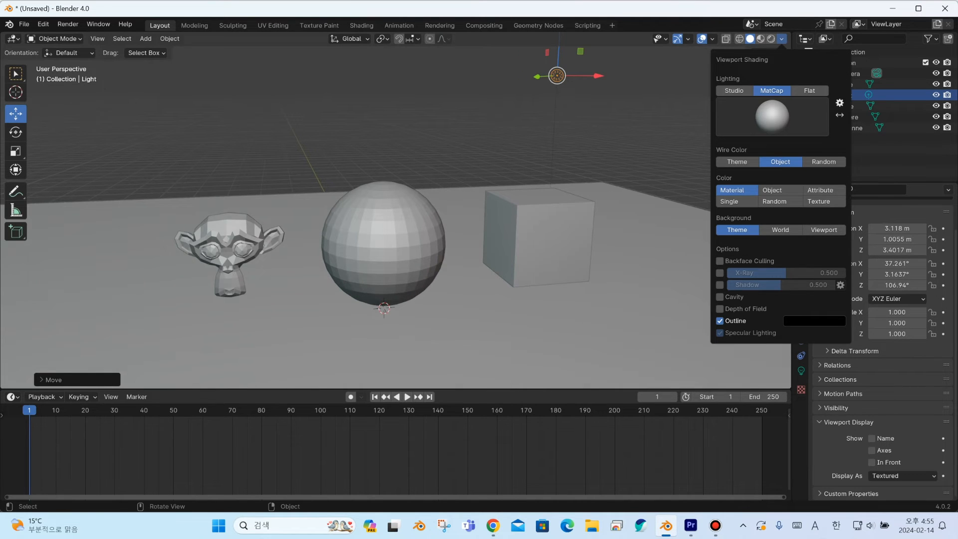
left_click(772, 116)
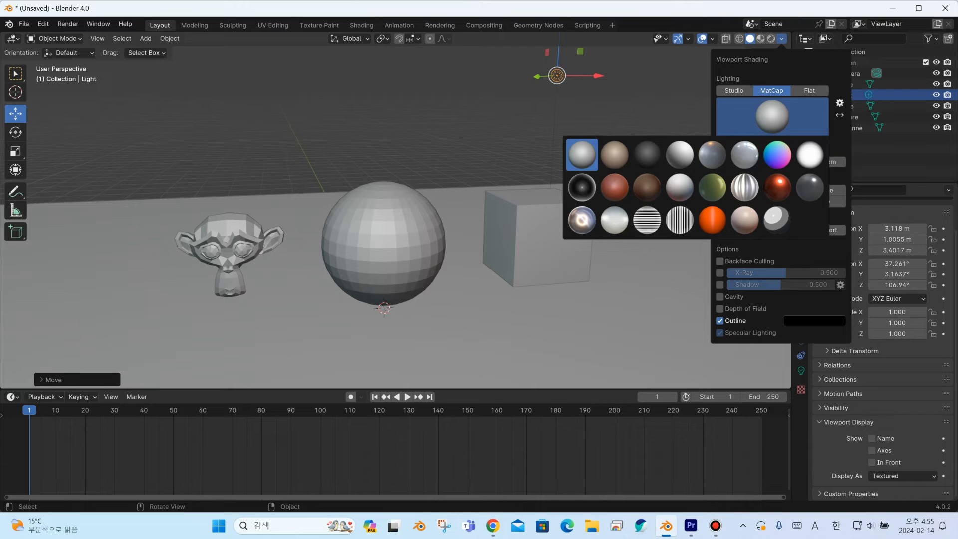
left_click(776, 155)
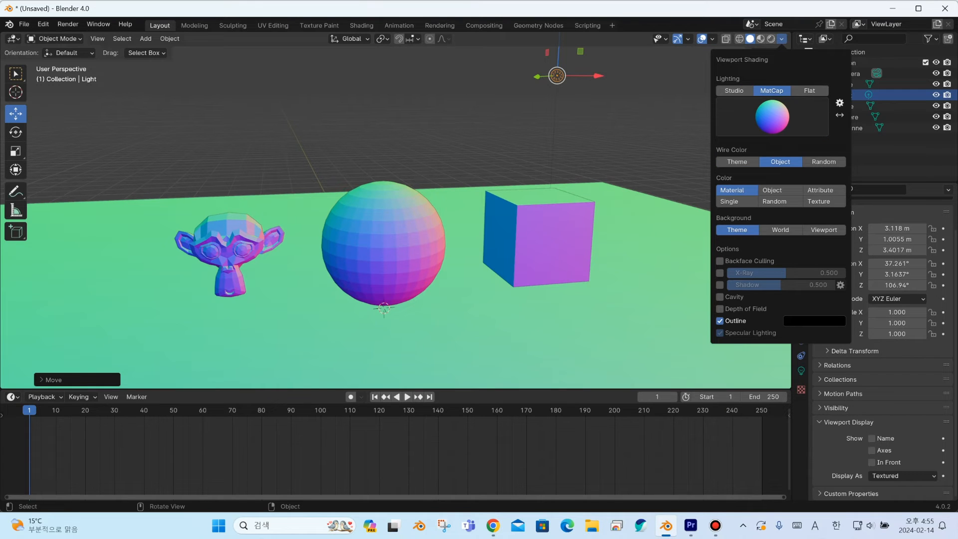
left_click(771, 116)
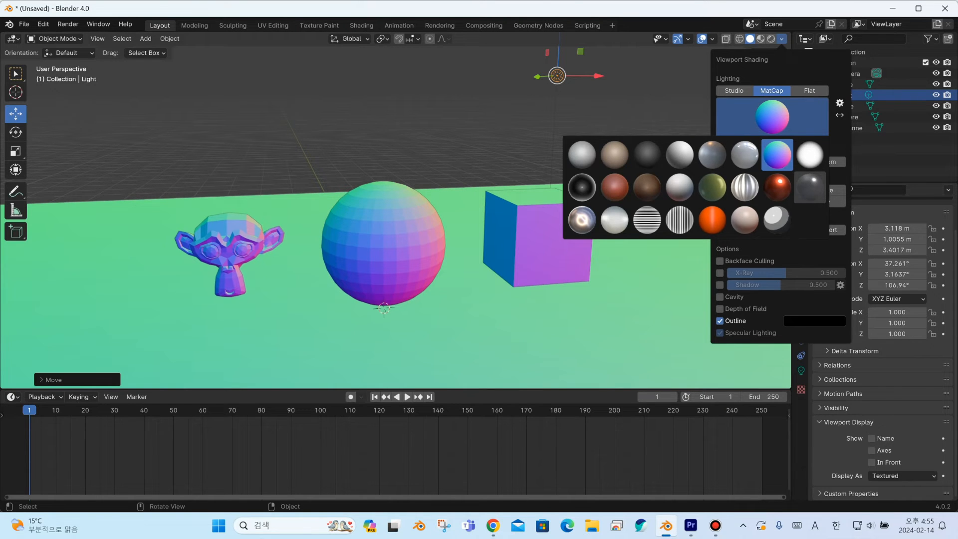
left_click(809, 187)
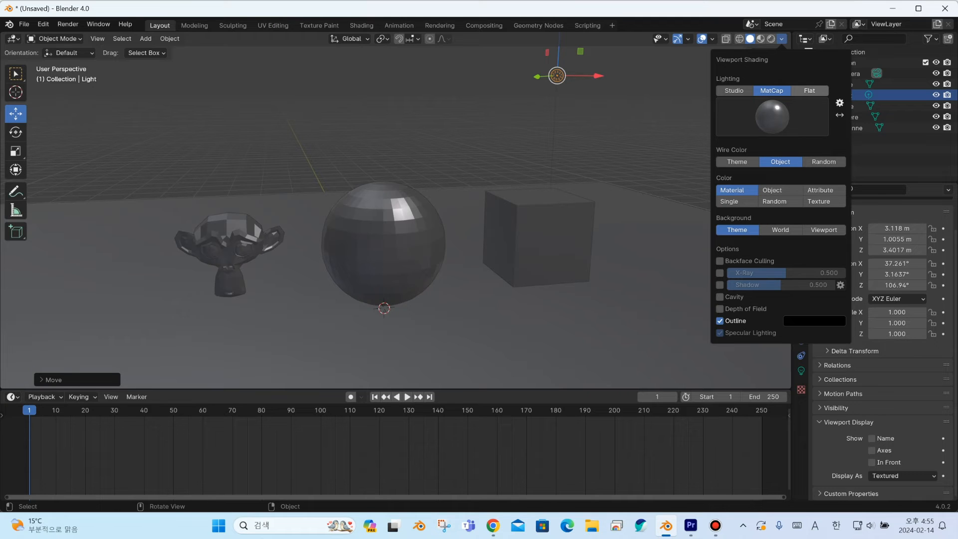
- Try Flat lighting with the Theme wire color and return the solid shading to Studio lighting
left_click(809, 91)
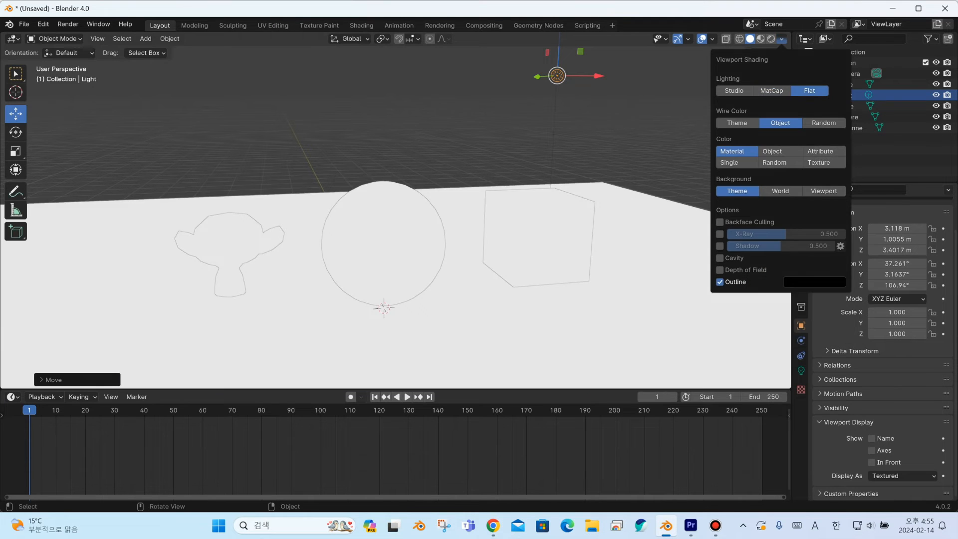
middle_click_drag(588, 199, 688, 205)
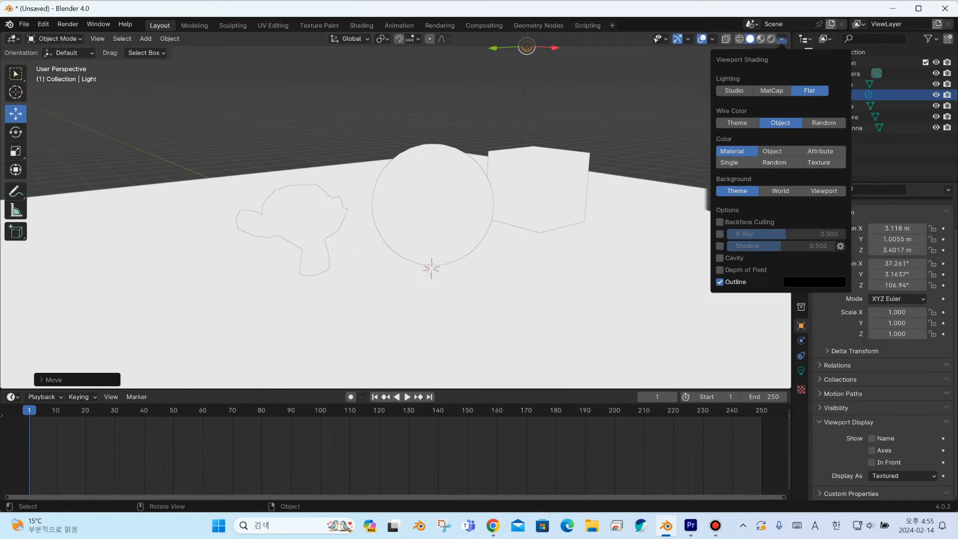
left_click(737, 122)
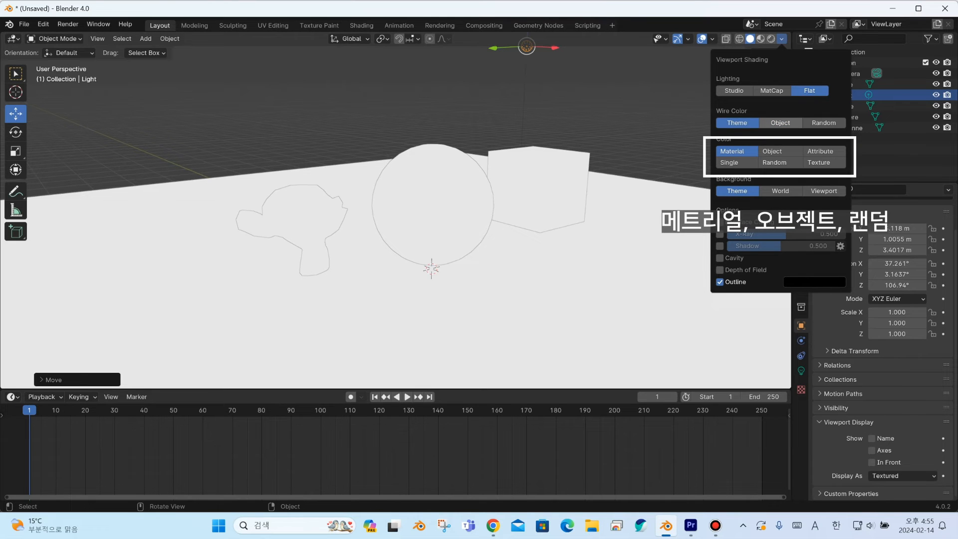
left_click(733, 90)
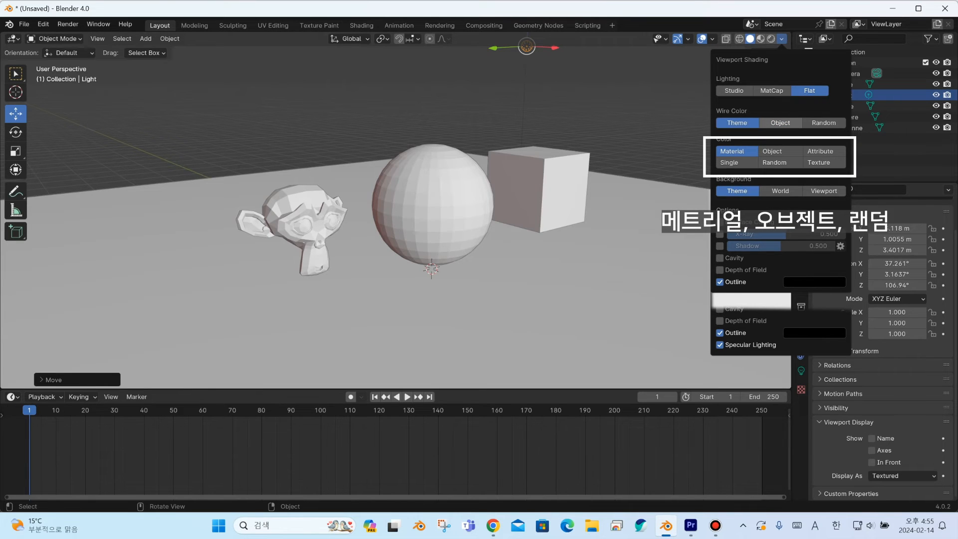
middle_click_drag(498, 249, 457, 246)
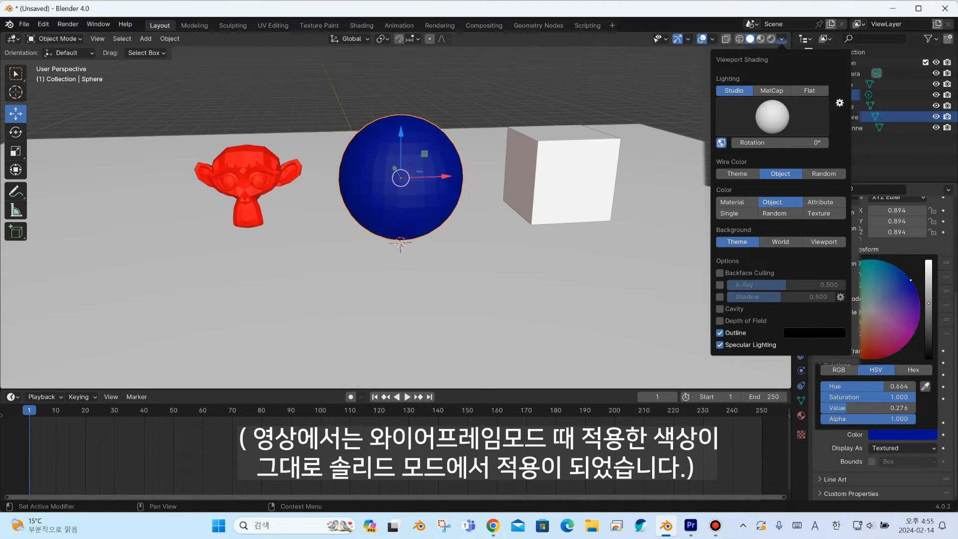
- Select the cube and set its Viewport Display object color to green
left_click(568, 182)
left_click(902, 434)
left_click_drag(893, 303, 909, 300)
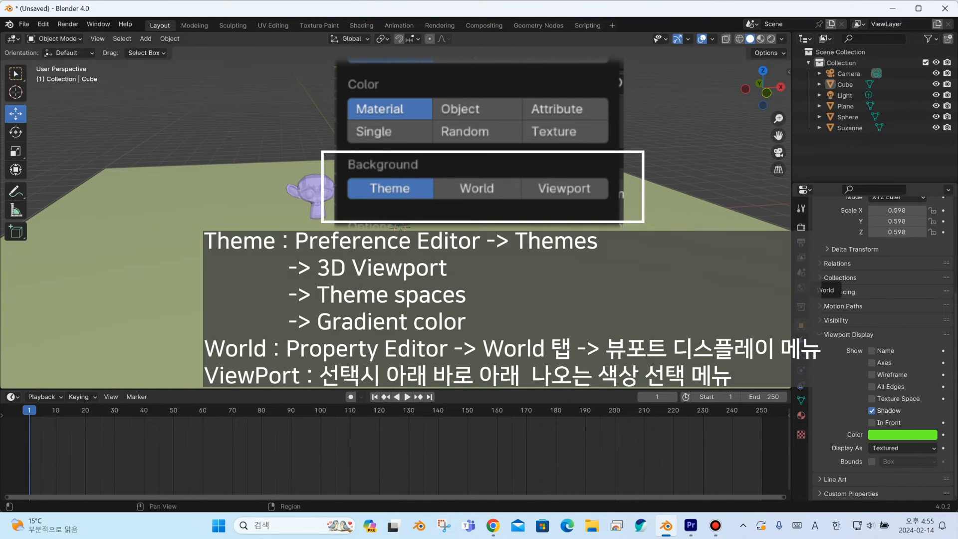
- Set the World surface color to a neutral grey with a value of 0.223
left_click(800, 288)
left_click(908, 298)
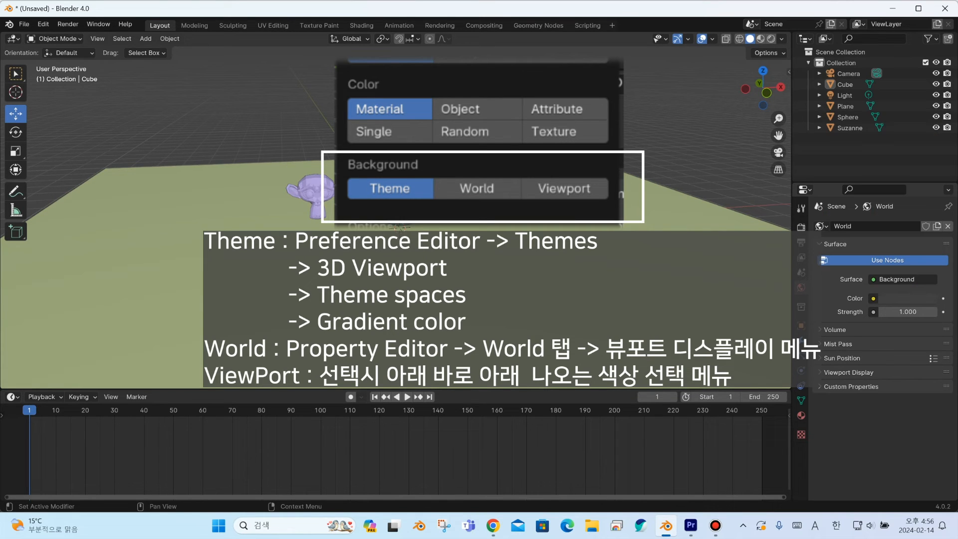
left_click(907, 298)
left_click_drag(928, 198, 928, 141)
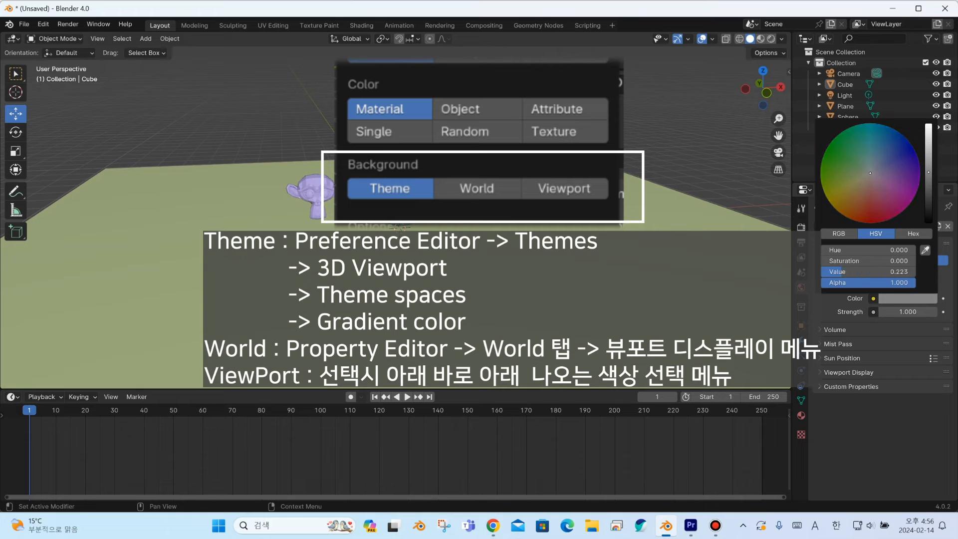
- Set the solid-mode shading color to Material
left_click(781, 39)
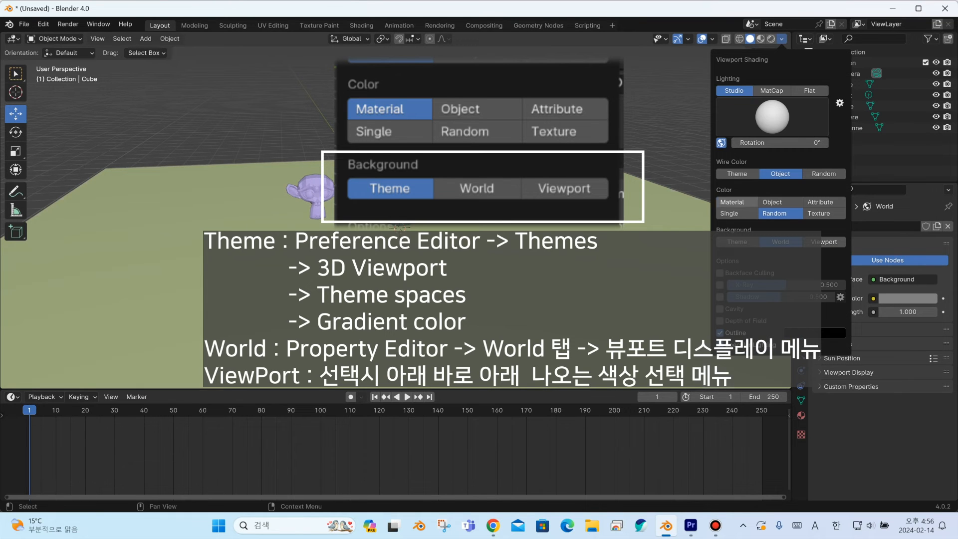
left_click(737, 202)
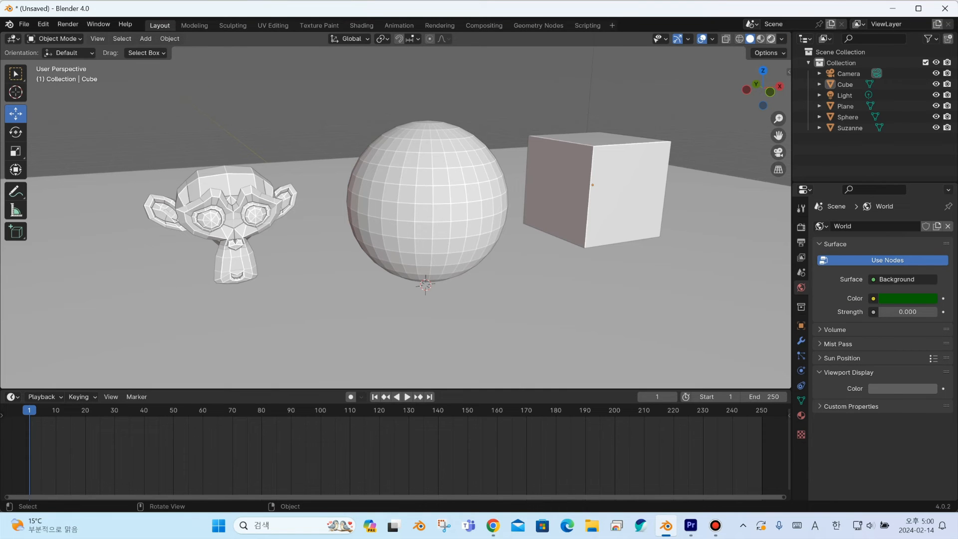
- Switch to Rendered shading and reposition the light along the X and Y axes to the front side of the cube
left_click(770, 39)
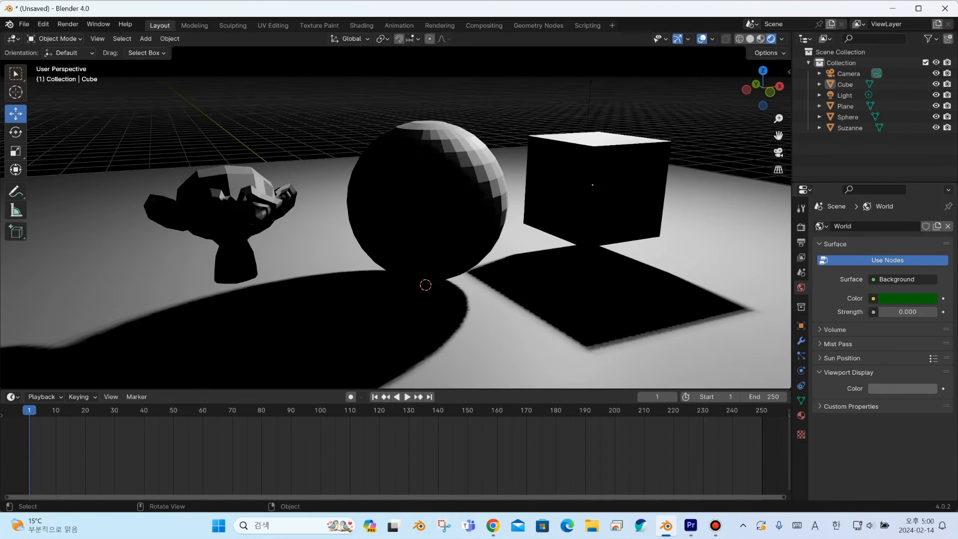
scroll(396, 217, "down", 4)
middle_click_drag(399, 219, 391, 227)
scroll(391, 227, "down", 3)
left_click(466, 133)
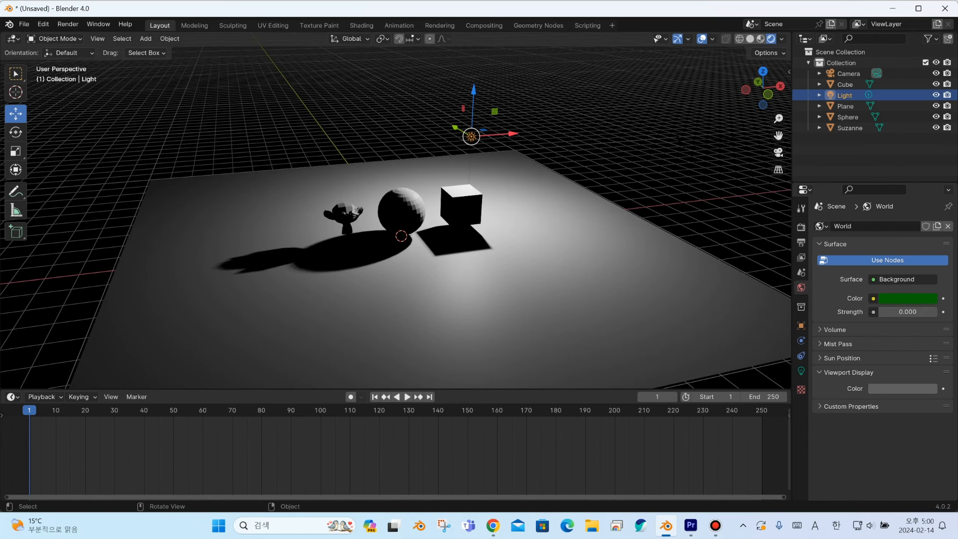
key("g")
key("x")
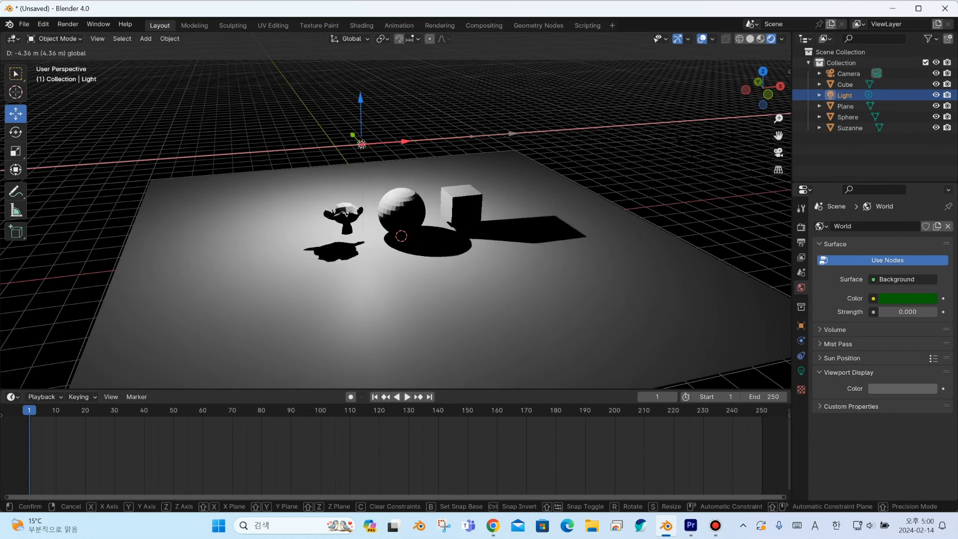
key("Return")
left_click_drag(455, 118, 486, 138)
- Give the cube a new material with a blue base color
left_click(468, 199)
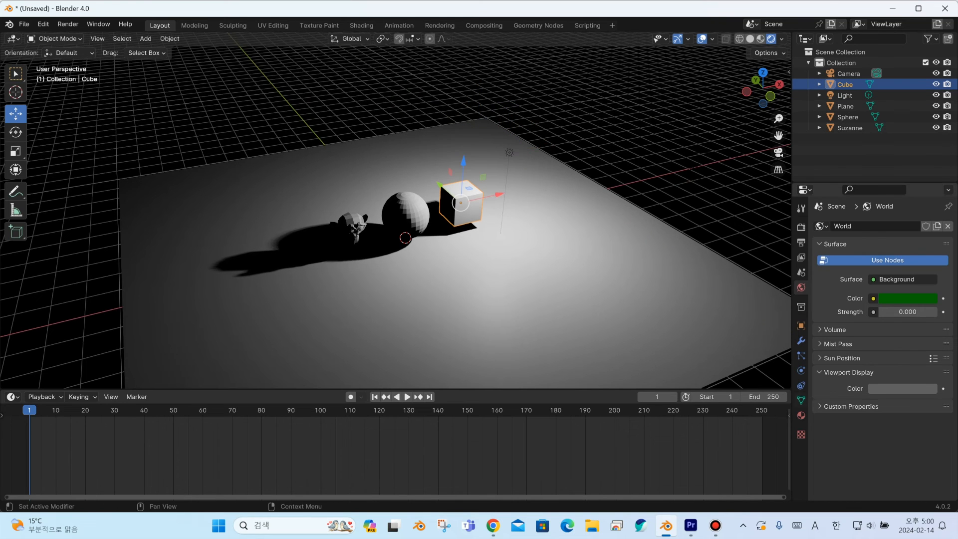
left_click(801, 415)
left_click(886, 271)
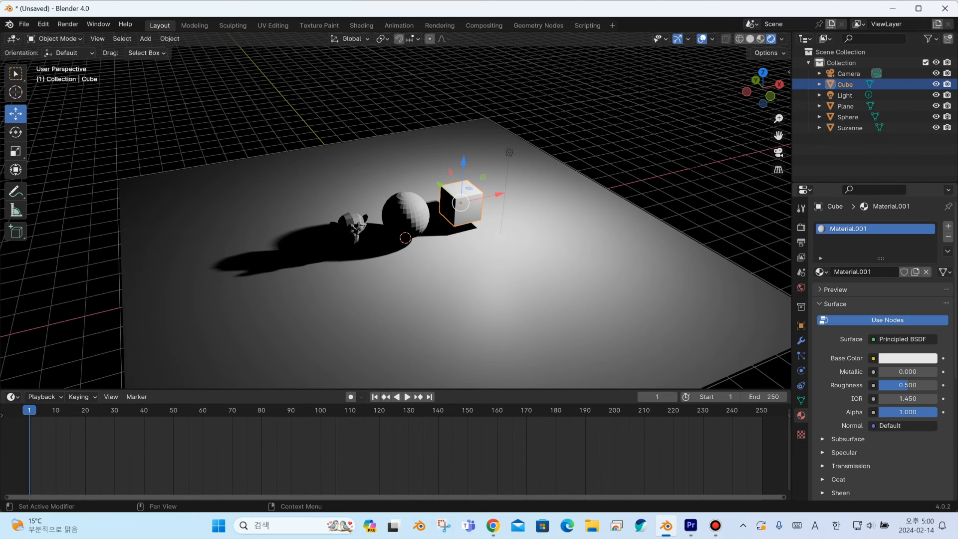
left_click(908, 358)
left_click(914, 210)
- Give the sphere a new material with a green base color
scroll(524, 240, "up", 3)
middle_click_drag(524, 239, 519, 239)
left_click(406, 219)
left_click(886, 272)
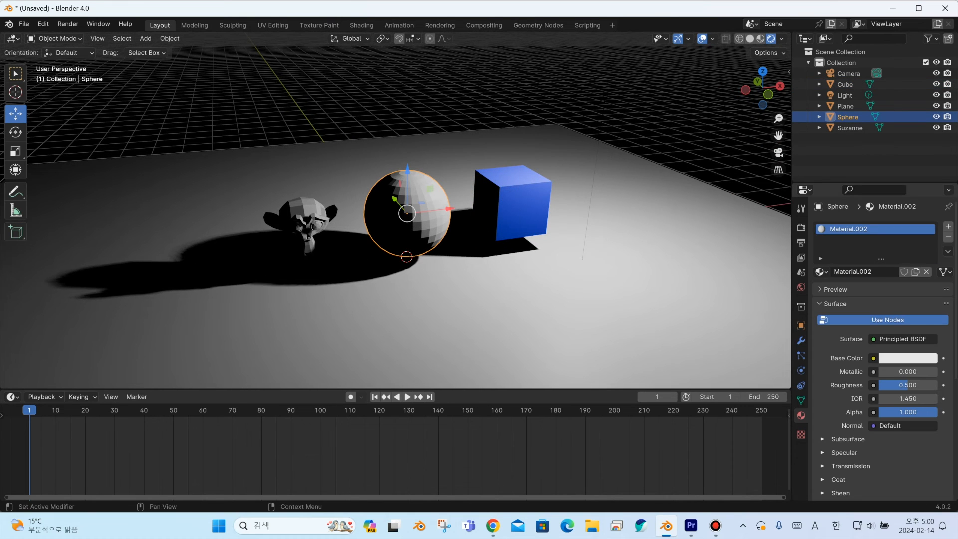
left_click(907, 358)
left_click(838, 225)
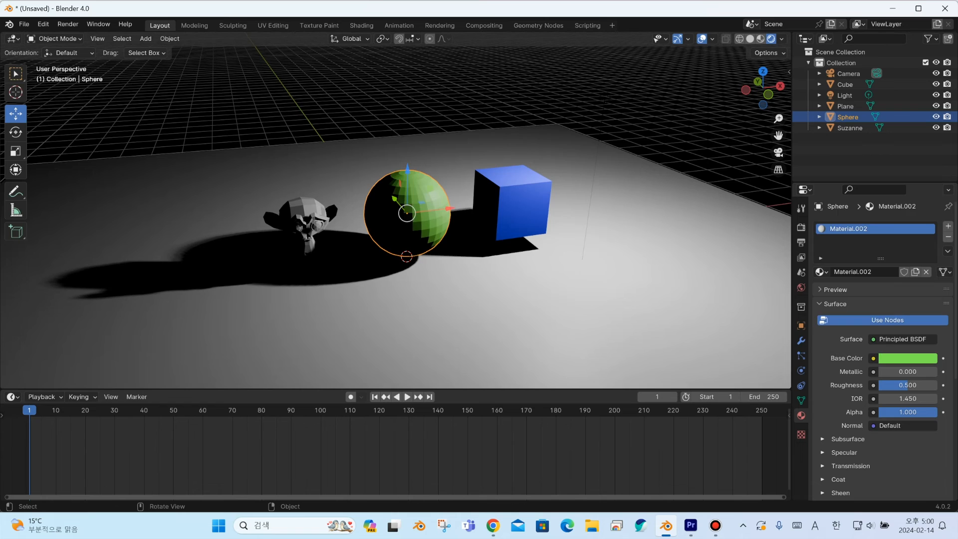
- Give the monkey a new material with a red base color
left_click(302, 224)
left_click(885, 272)
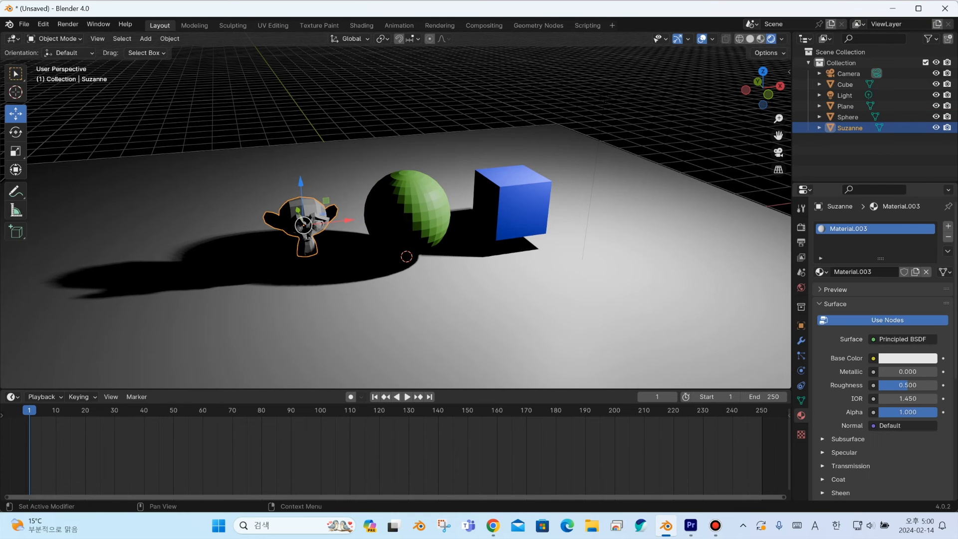
left_click(907, 358)
left_click(866, 269)
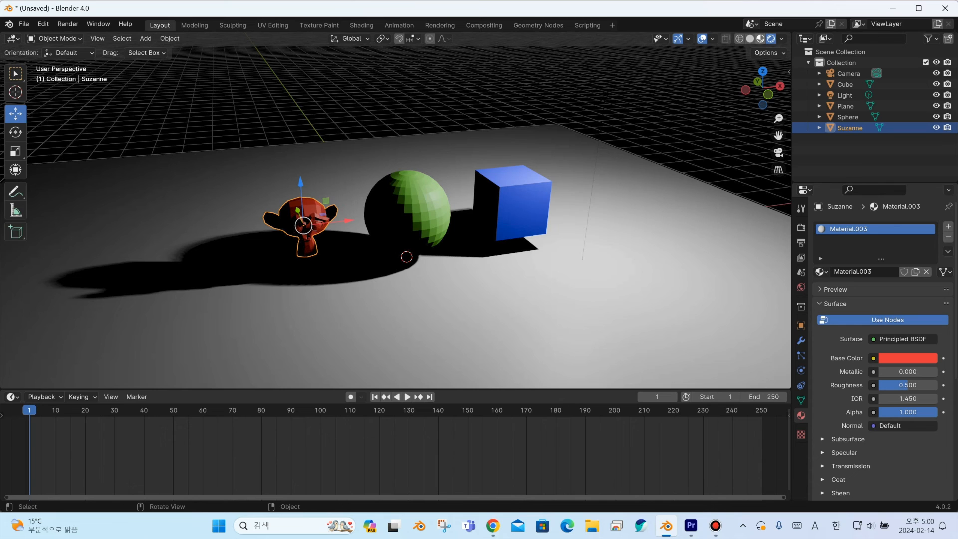
- In Material Preview shading, choose the blue-sky grassland environment and enable Scene World lighting
left_click(760, 38)
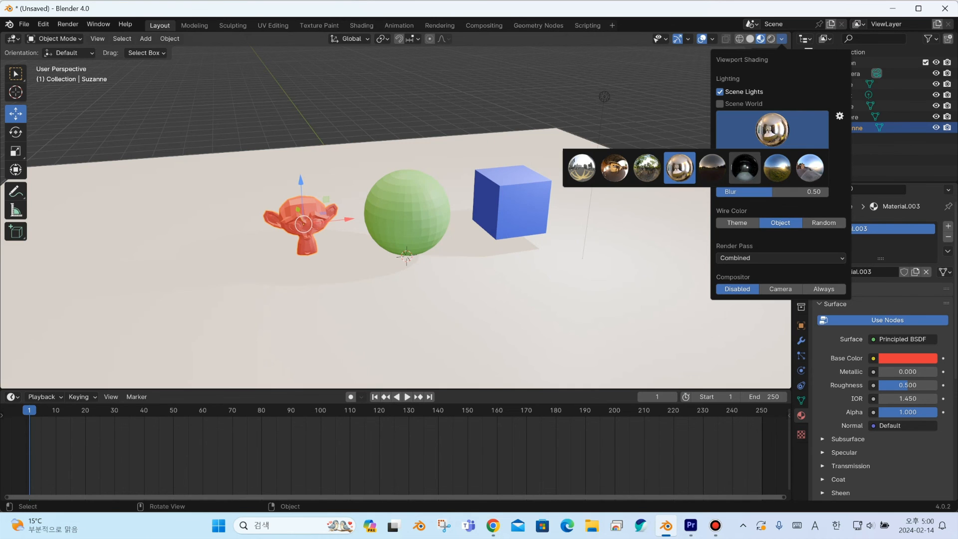
left_click(776, 168)
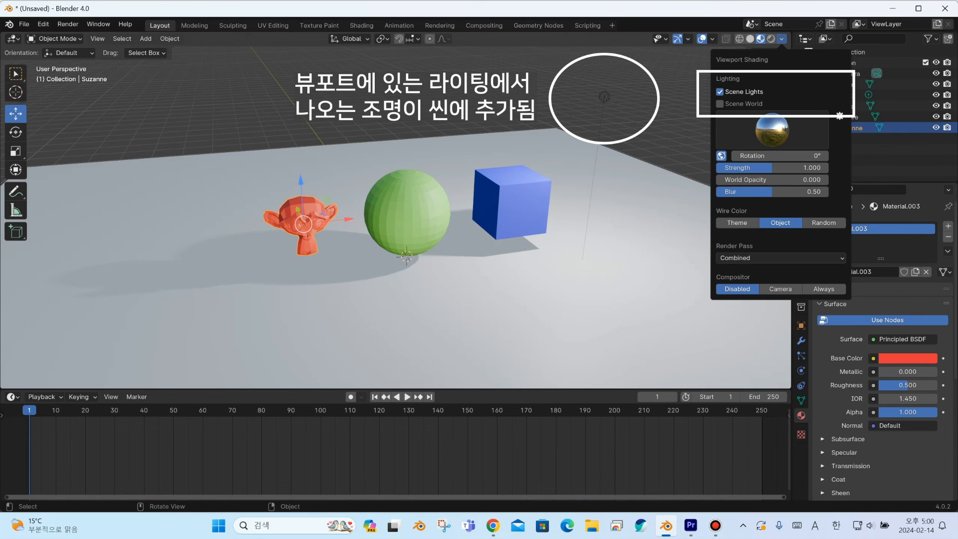
left_click(720, 104)
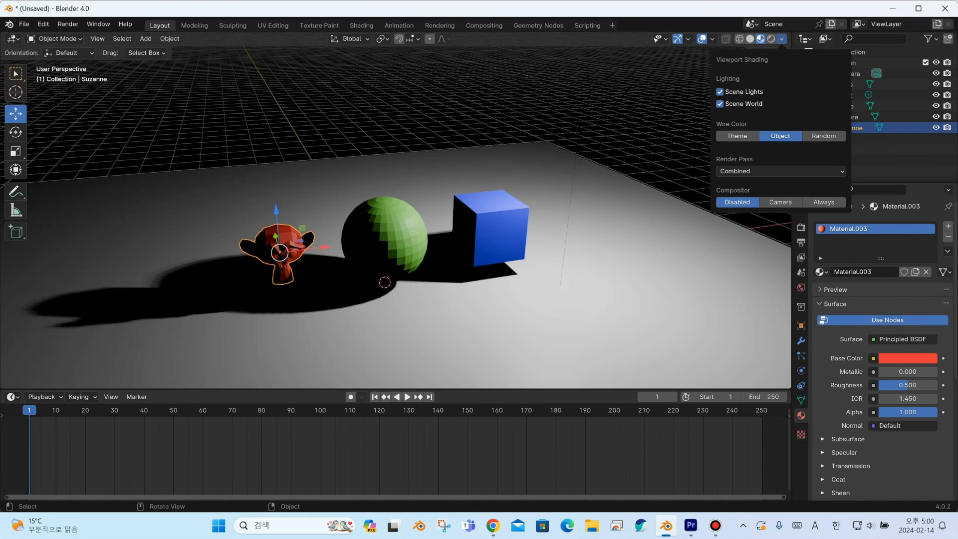